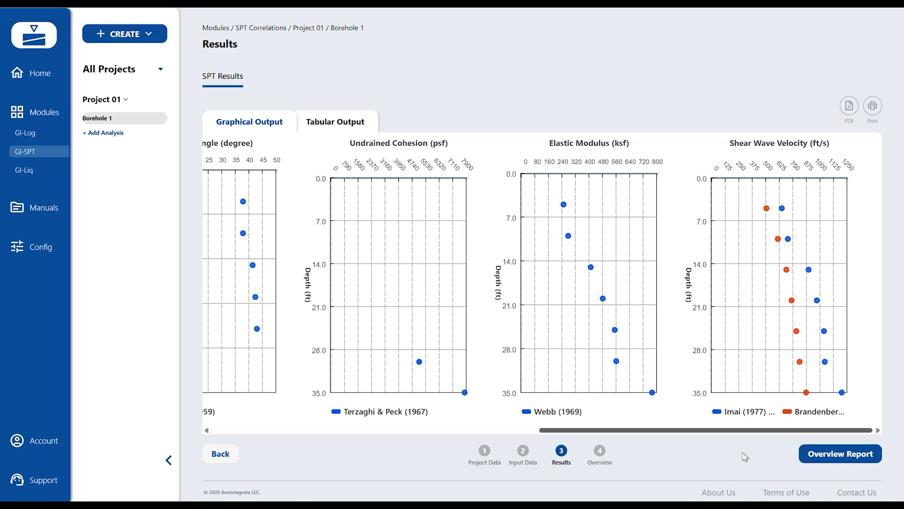
# - Return to the home dashboard, open the GI-SPT module and create a new project
pyautogui.moveTo(599, 431); pyautogui.dragTo(333, 431)
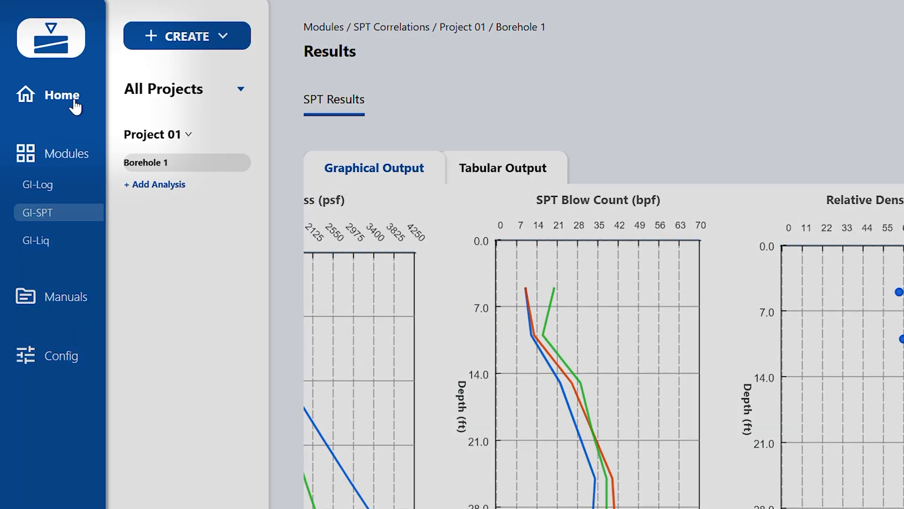
pyautogui.click(73, 105)
pyautogui.click(267, 147)
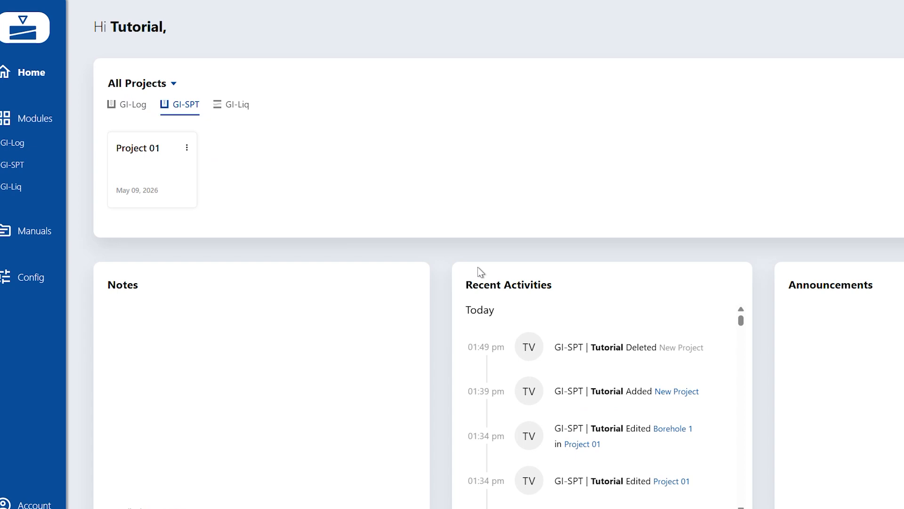
pyautogui.click(828, 82)
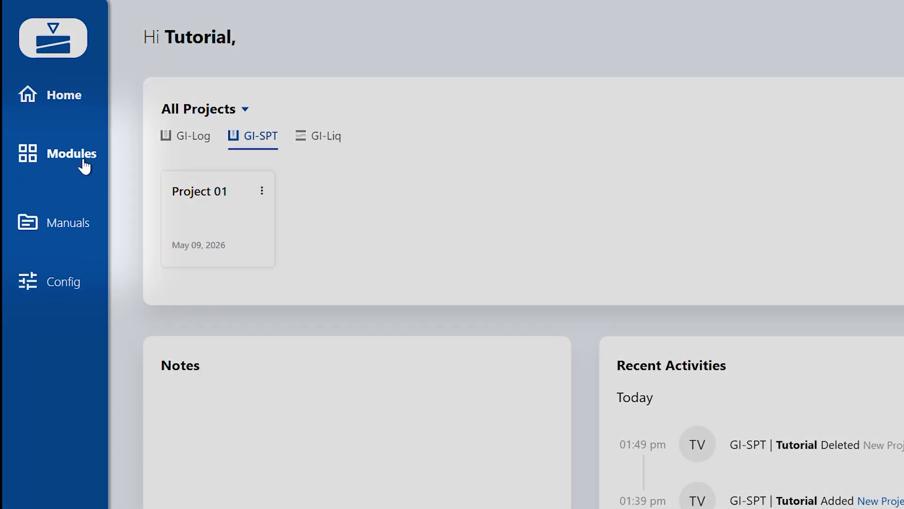
pyautogui.click(39, 207)
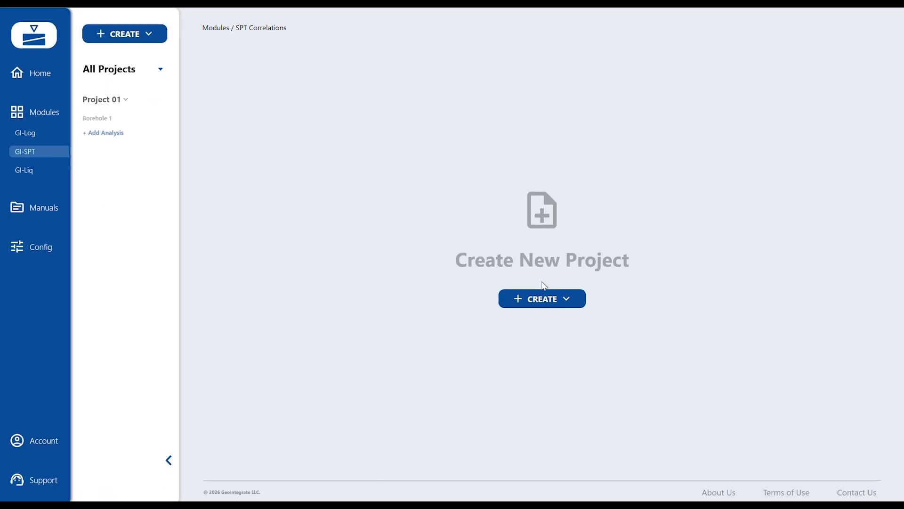
pyautogui.click(568, 314)
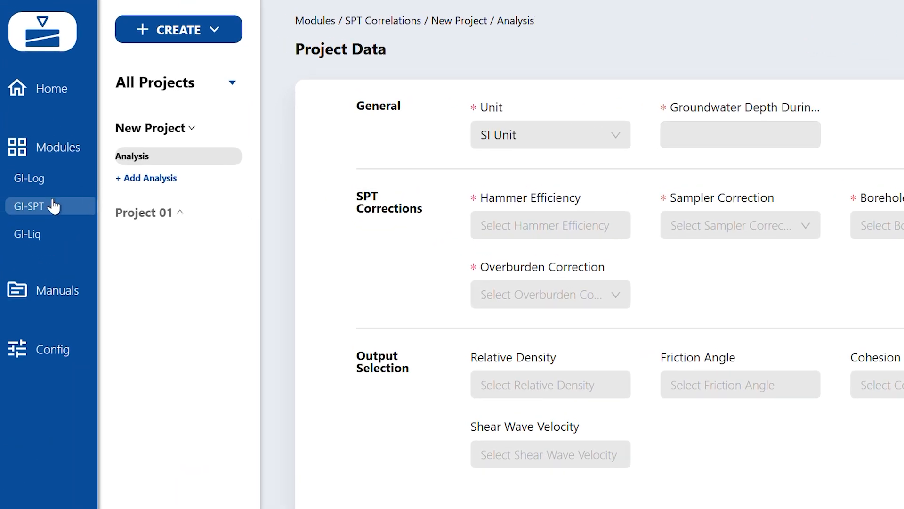
# - Rename the new project's analysis as BH01
pyautogui.click(231, 156)
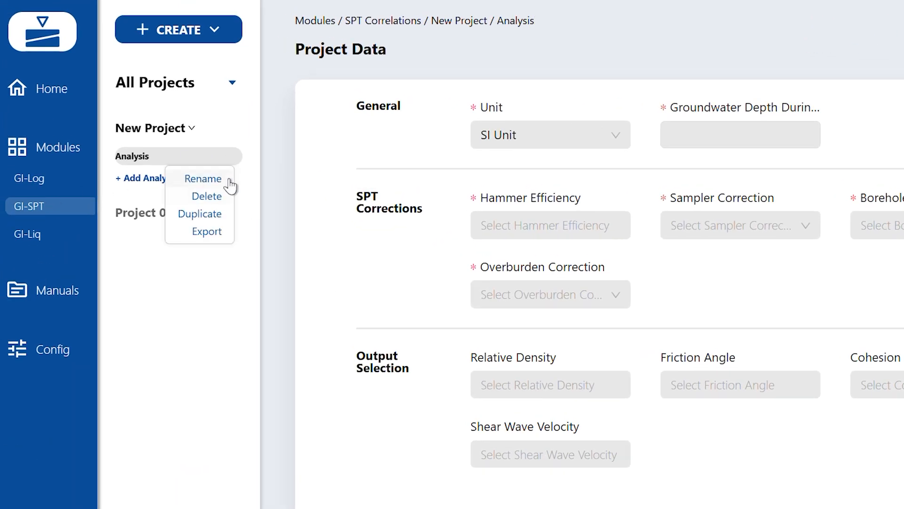
pyautogui.click(204, 177)
pyautogui.hotkey('ctrl', 'a')
pyautogui.write('N')
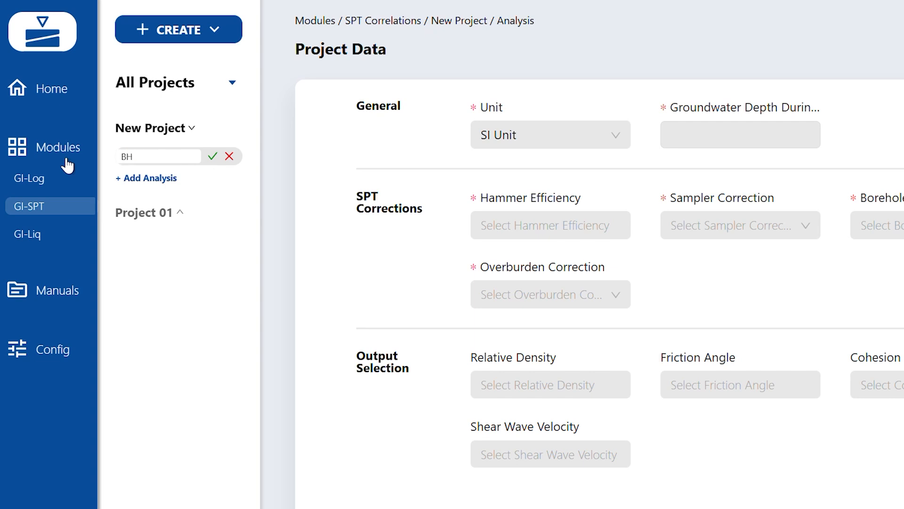
pyautogui.click(213, 156)
# - Rename the new project as Example Project
pyautogui.click(254, 128)
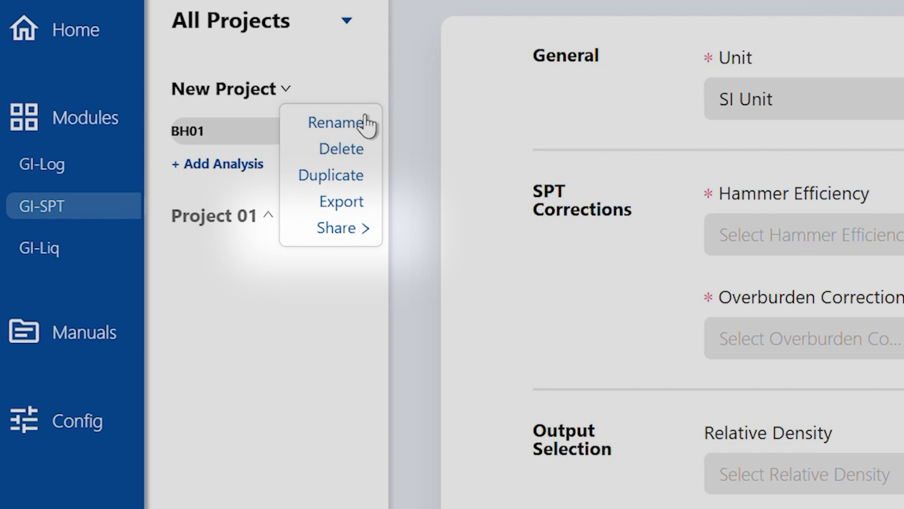
pyautogui.click(365, 124)
pyautogui.moveTo(175, 125); pyautogui.dragTo(117, 129)
pyautogui.press('BackSpace')
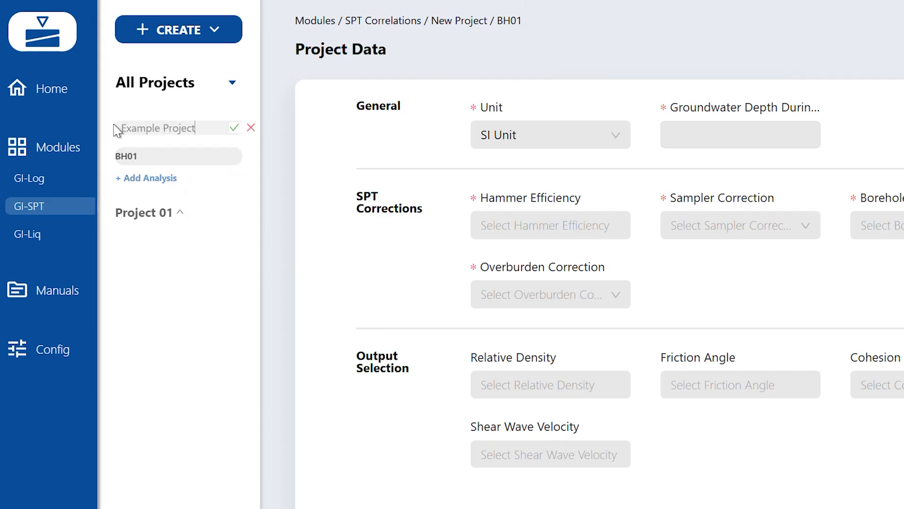
pyautogui.write('Example Project')
pyautogui.click(234, 127)
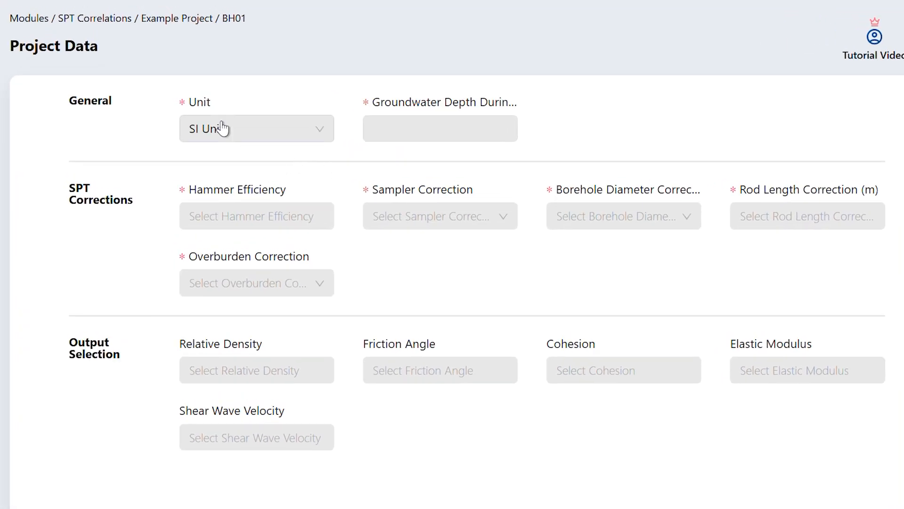
# - Set the project units to English Unit and enter a groundwater depth of 10
pyautogui.click(263, 128)
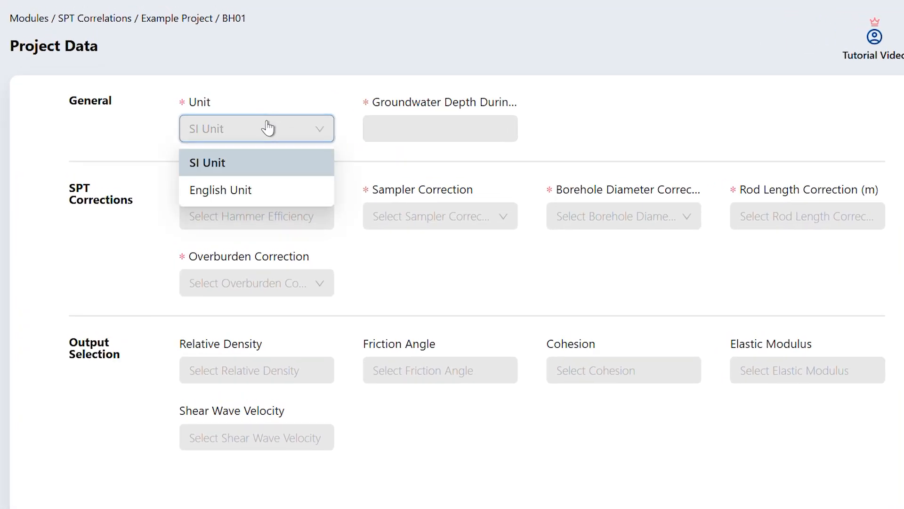
pyautogui.click(267, 194)
pyautogui.click(298, 132)
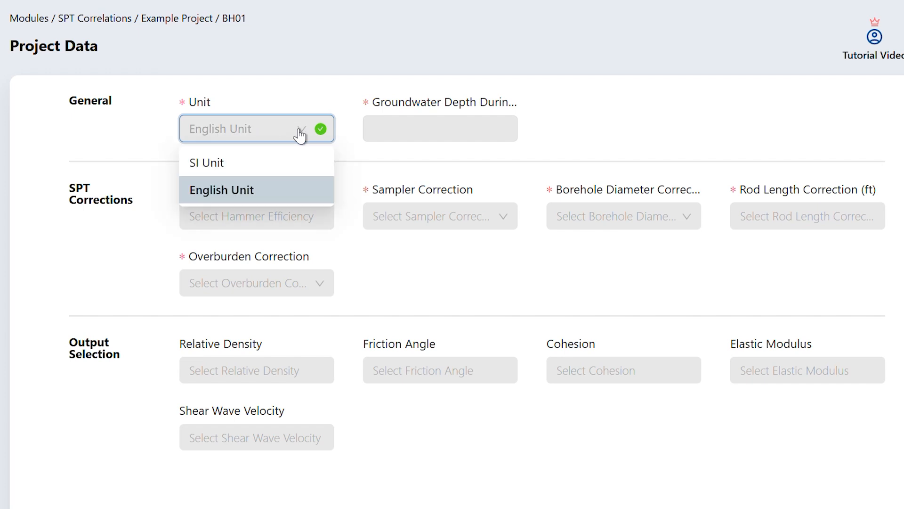
pyautogui.click(386, 123)
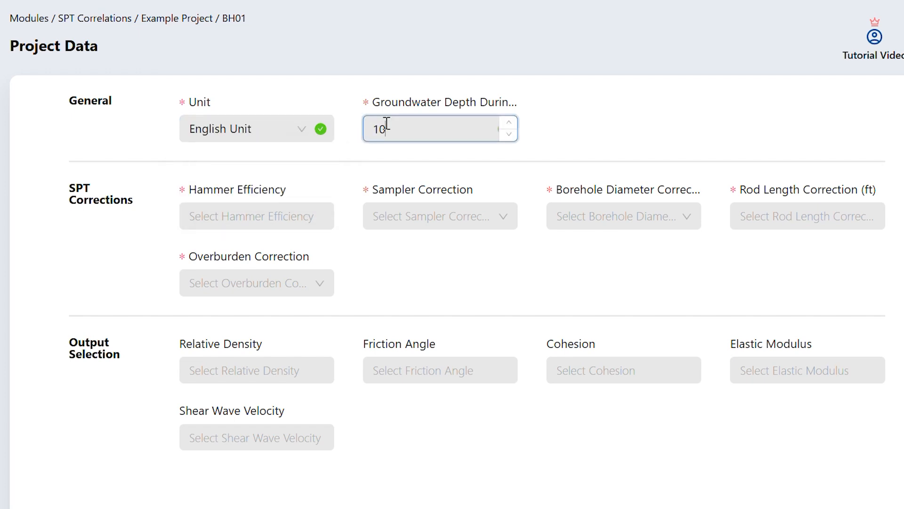
pyautogui.click(348, 175)
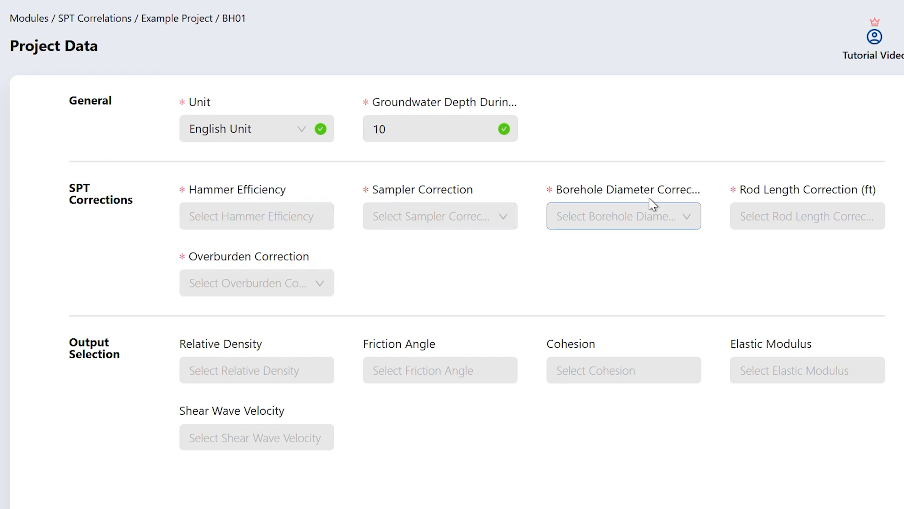
# - Set the hammer efficiency to 0.65 and the sampler correction to Standard Sampler
pyautogui.click(281, 223)
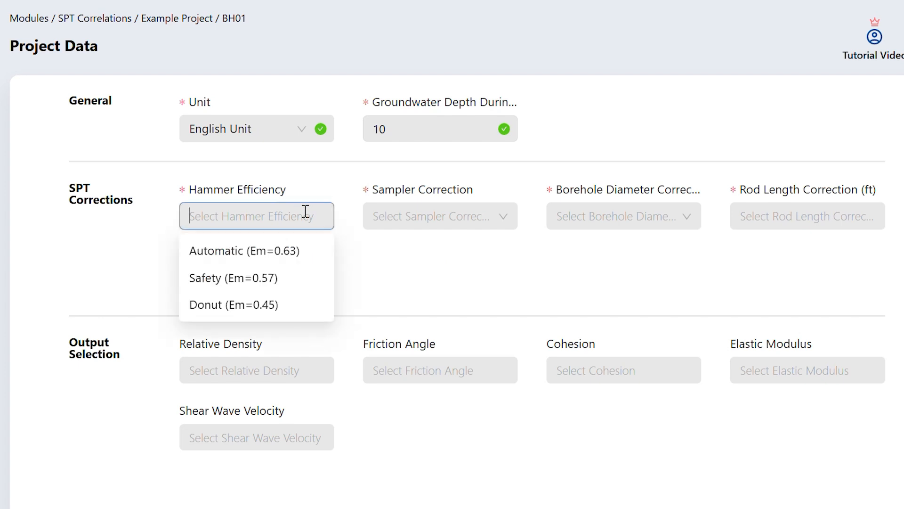
pyautogui.write('0.65')
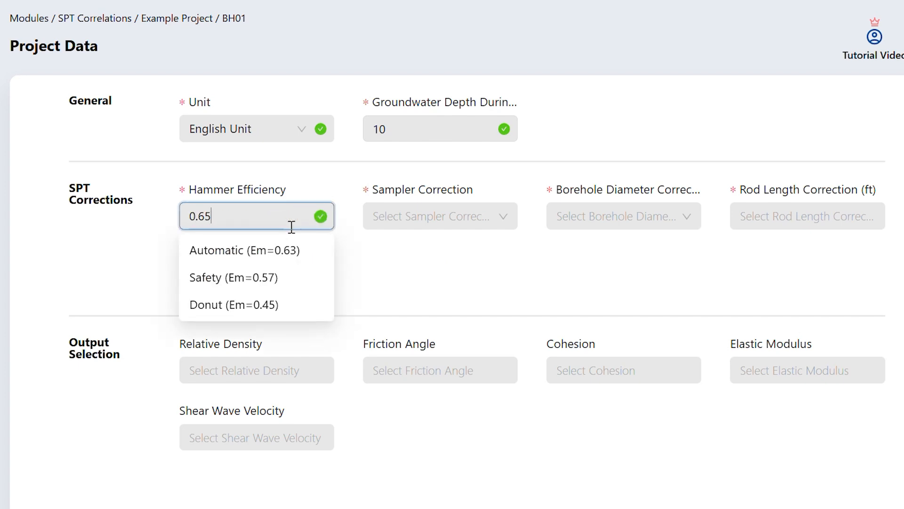
pyautogui.click(418, 218)
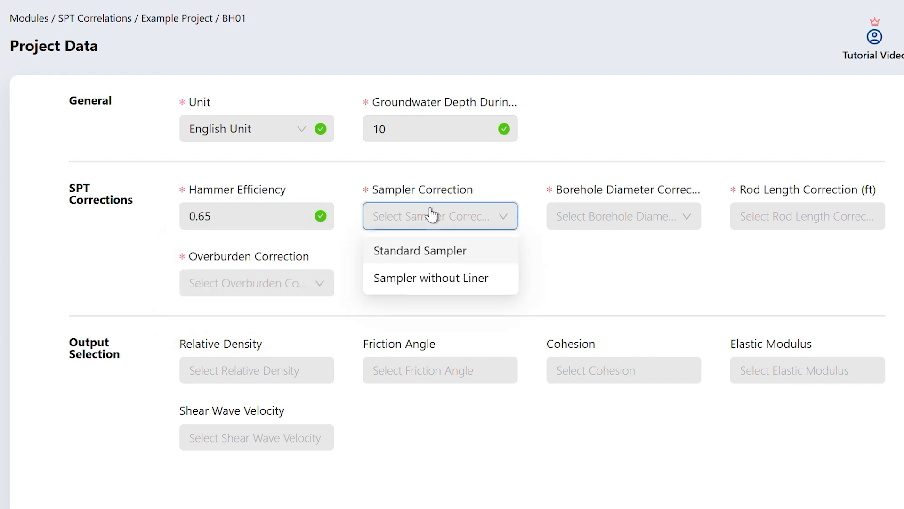
pyautogui.click(499, 260)
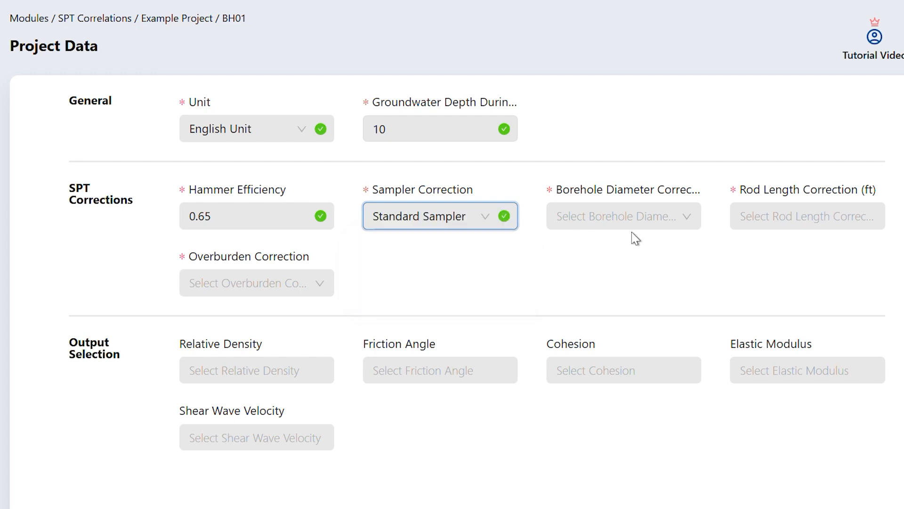
# - Complete the SPT corrections with an 8 in borehole diameter, a 6 ft rod length and the Bazaraa (1967) overburden correction
pyautogui.click(652, 224)
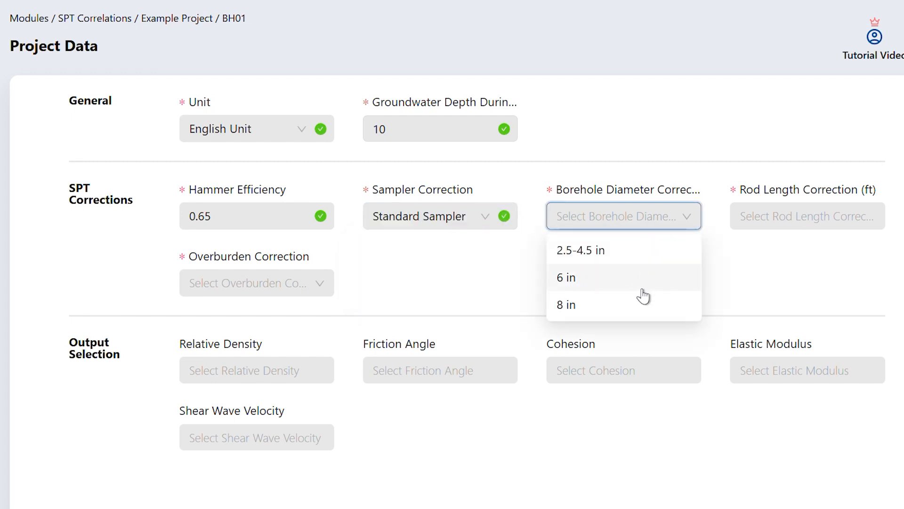
pyautogui.click(648, 311)
pyautogui.click(733, 218)
pyautogui.write('6')
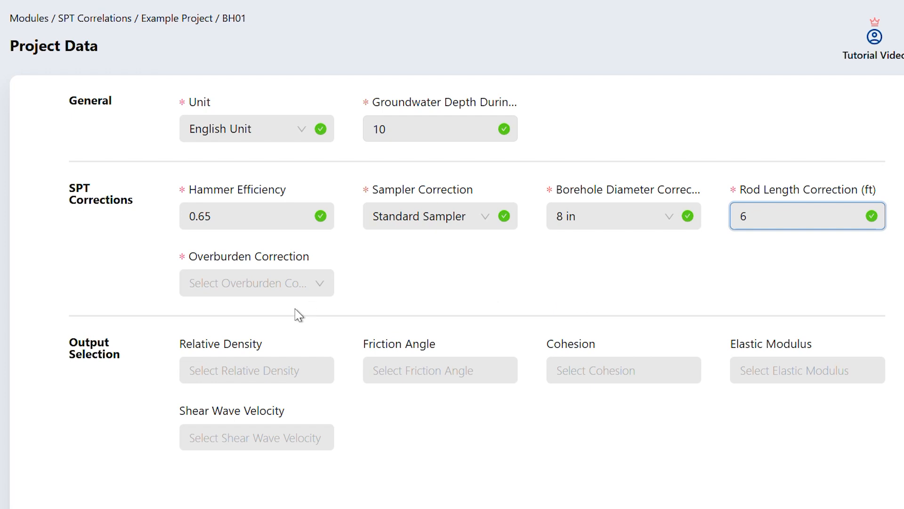
pyautogui.click(322, 296)
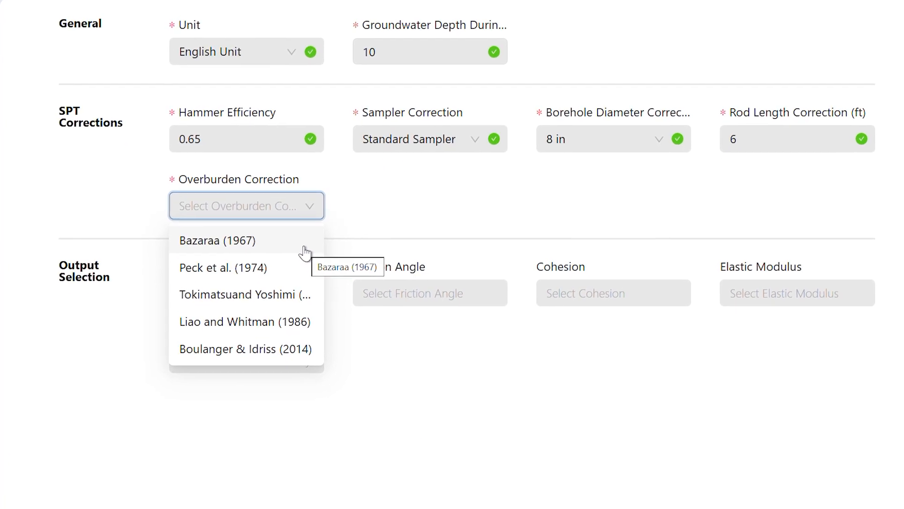
pyautogui.click(305, 253)
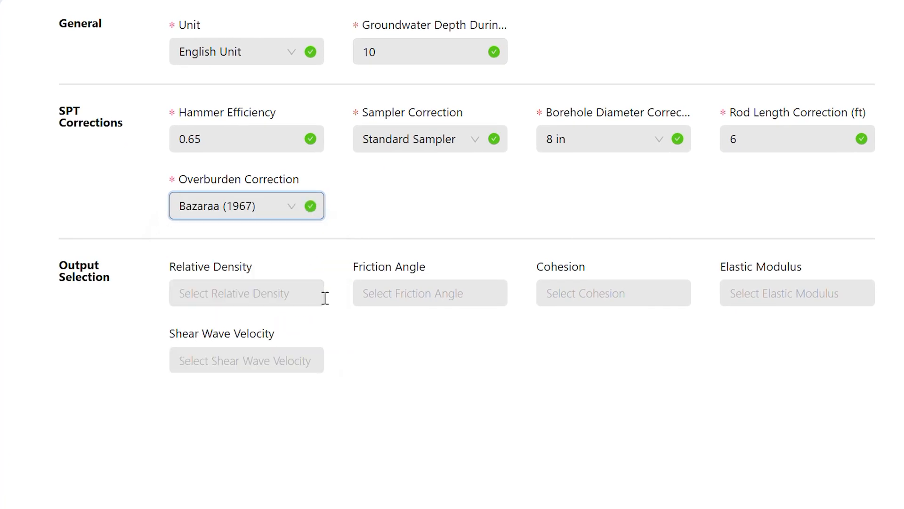
# - Examine the available correlations for relative density, friction angle, cohesion, elastic modulus and shear wave velocity
pyautogui.click(356, 359)
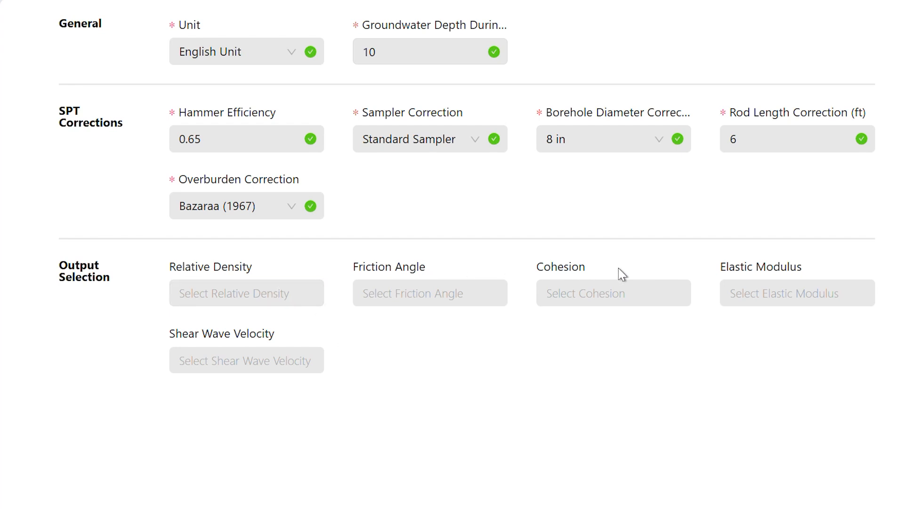
pyautogui.click(292, 295)
pyautogui.click(294, 295)
pyautogui.click(405, 287)
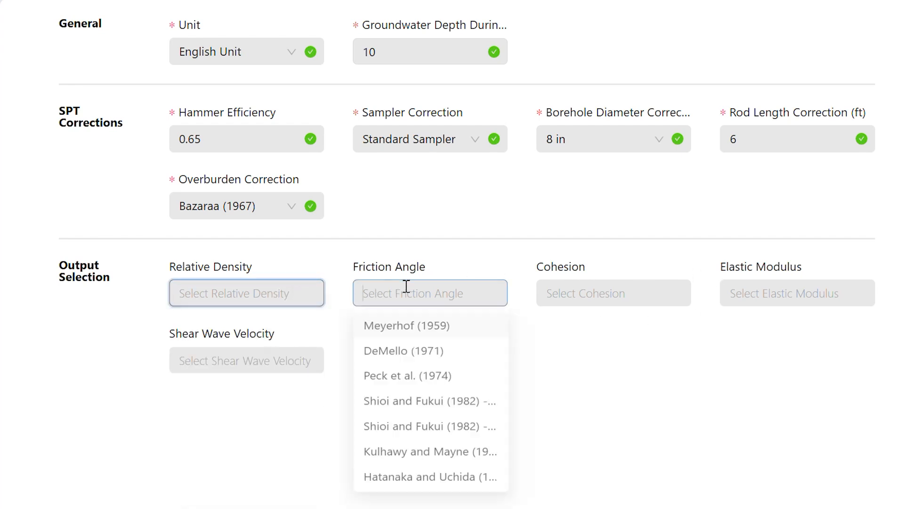
pyautogui.click(289, 294)
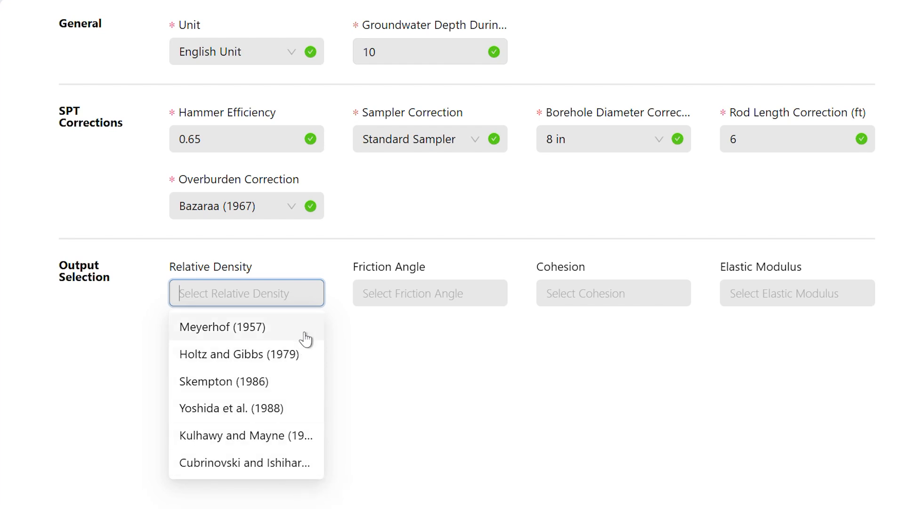
pyautogui.click(466, 293)
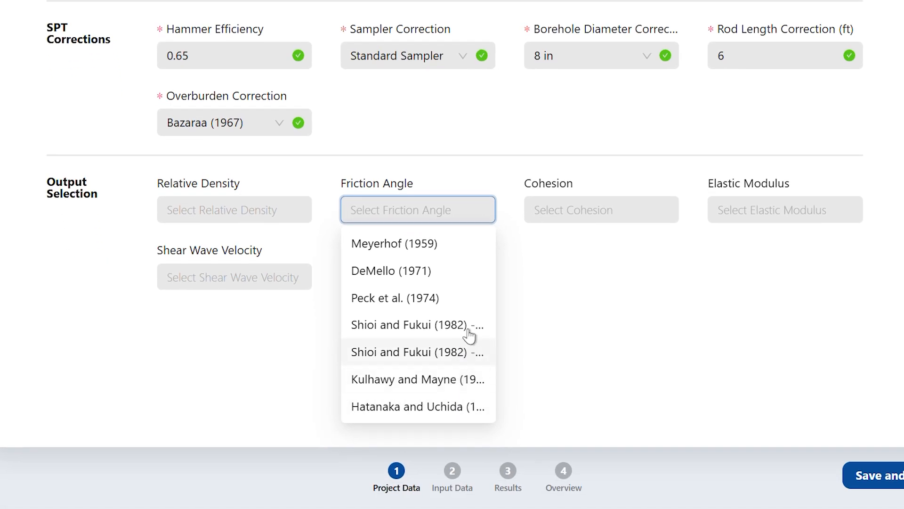
pyautogui.click(551, 203)
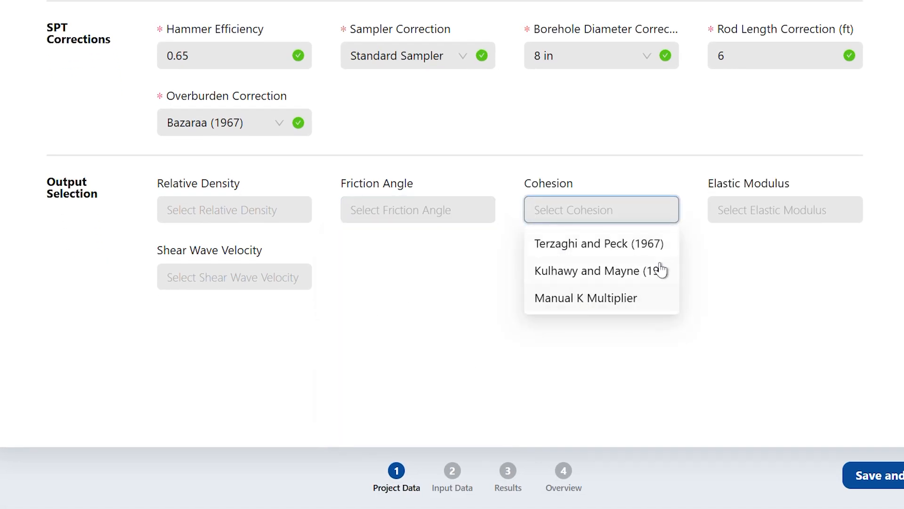
pyautogui.click(746, 208)
pyautogui.click(272, 283)
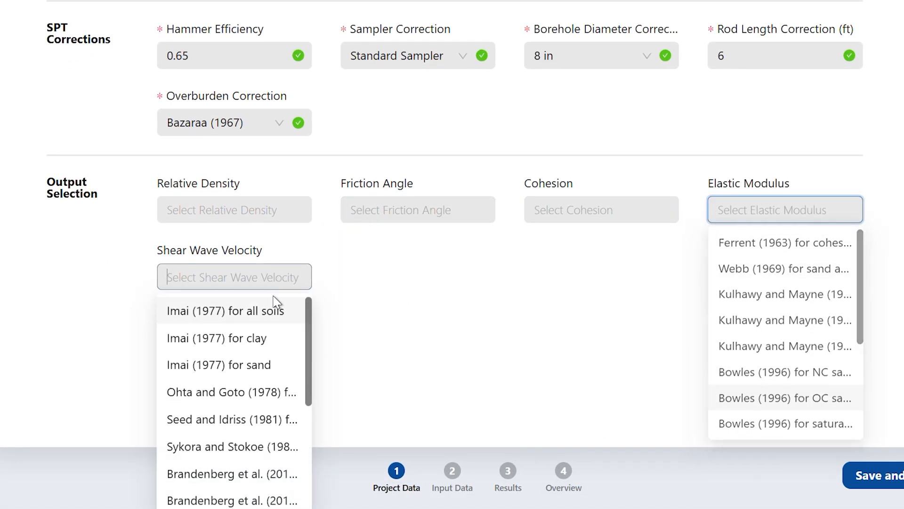
pyautogui.click(424, 327)
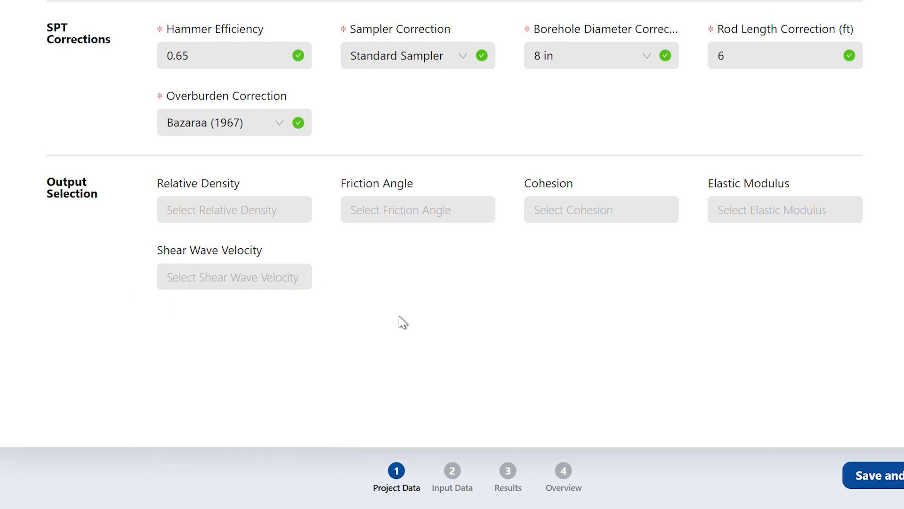
# - Select Meyerhof (1957) and Holtz and Gibbs (1979) as the relative density correlations
pyautogui.click(271, 211)
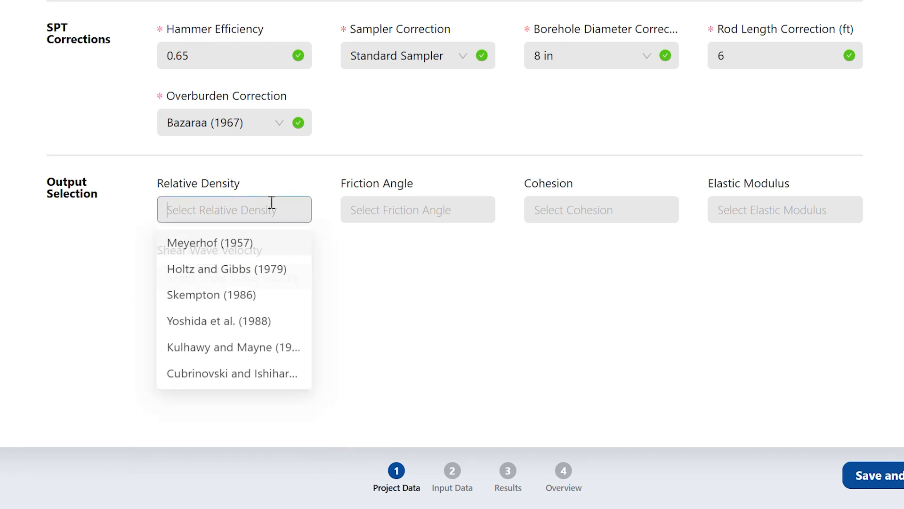
pyautogui.click(262, 250)
pyautogui.click(255, 275)
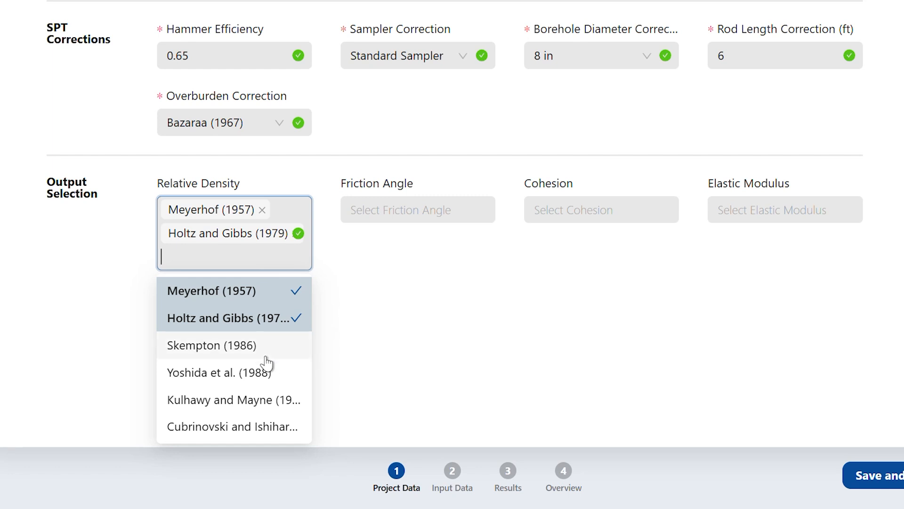
# - Add Skempton (1986), Yoshida et al. (1988) and Kulhawy and Mayne to the relative density correlations, and remove all three again
pyautogui.click(292, 359)
pyautogui.click(297, 374)
pyautogui.click(278, 401)
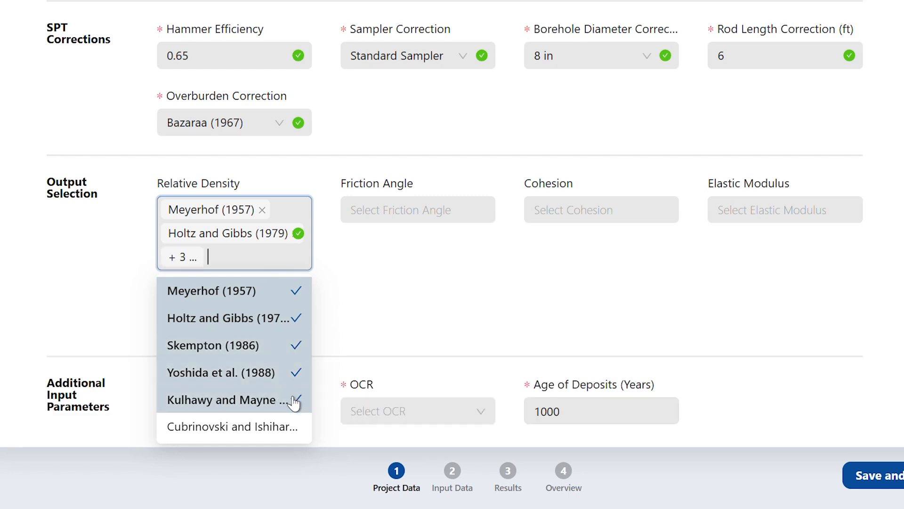
pyautogui.click(295, 401)
pyautogui.click(296, 373)
pyautogui.click(296, 346)
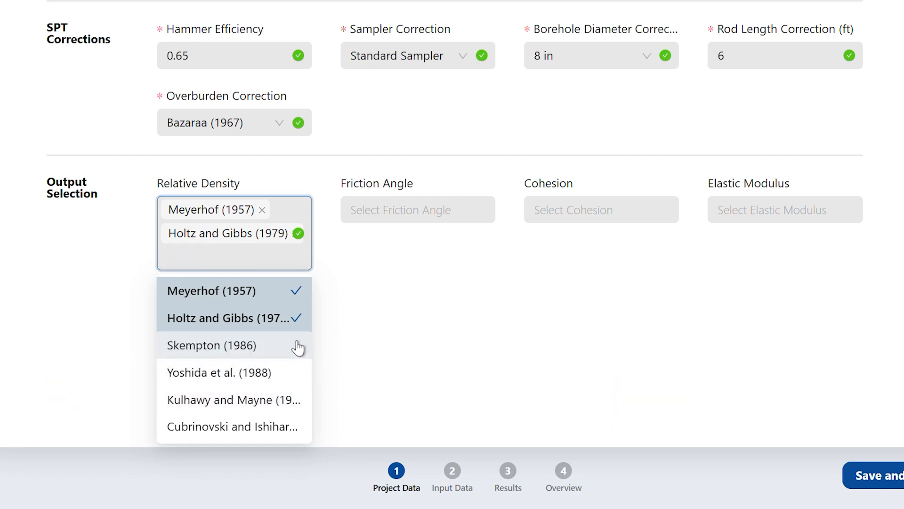
pyautogui.click(366, 286)
pyautogui.click(250, 324)
pyautogui.click(389, 266)
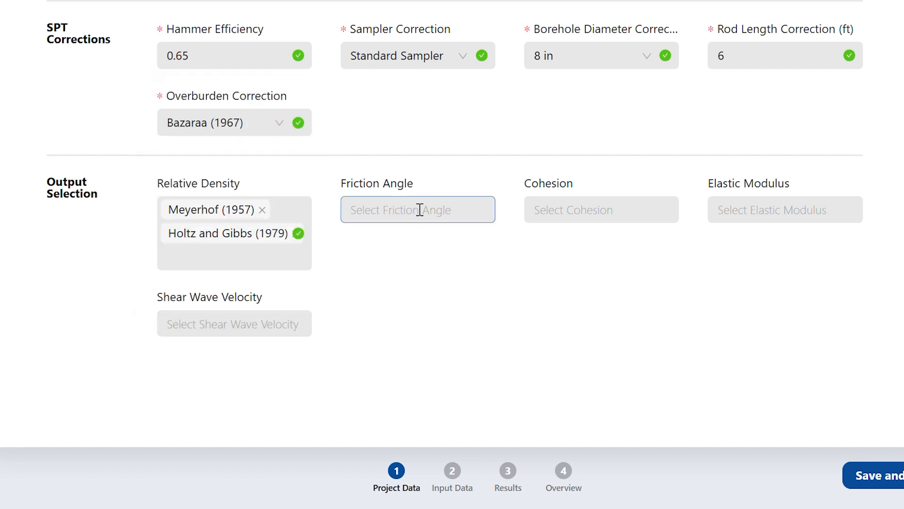
# - Select Meyerhof (1959) as the friction angle correlation and Terzaghi and Peck (1967) as the cohesion correlation
pyautogui.click(420, 209)
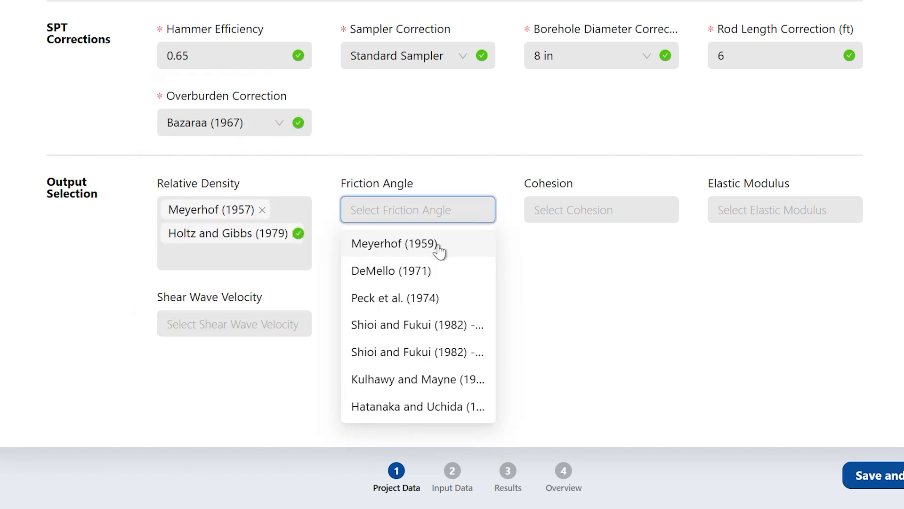
pyautogui.click(438, 245)
pyautogui.click(575, 209)
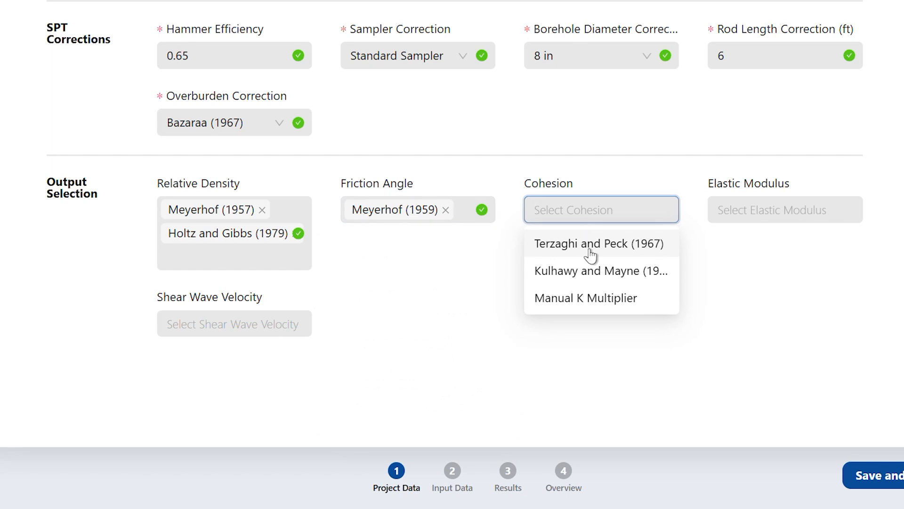
pyautogui.click(645, 236)
# - Select Webb (1969) as the elastic modulus correlation and Imai (1977) for all soils as the shear wave velocity correlation
pyautogui.click(737, 218)
pyautogui.click(746, 276)
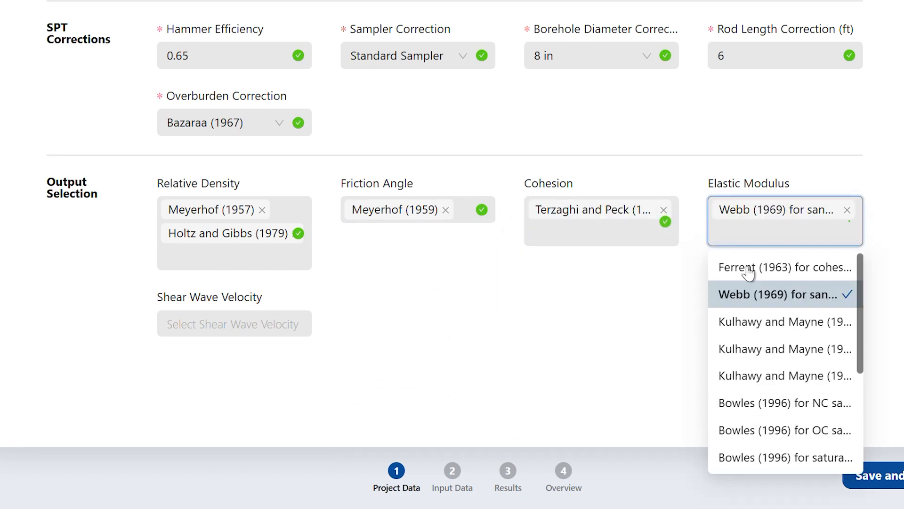
pyautogui.click(248, 329)
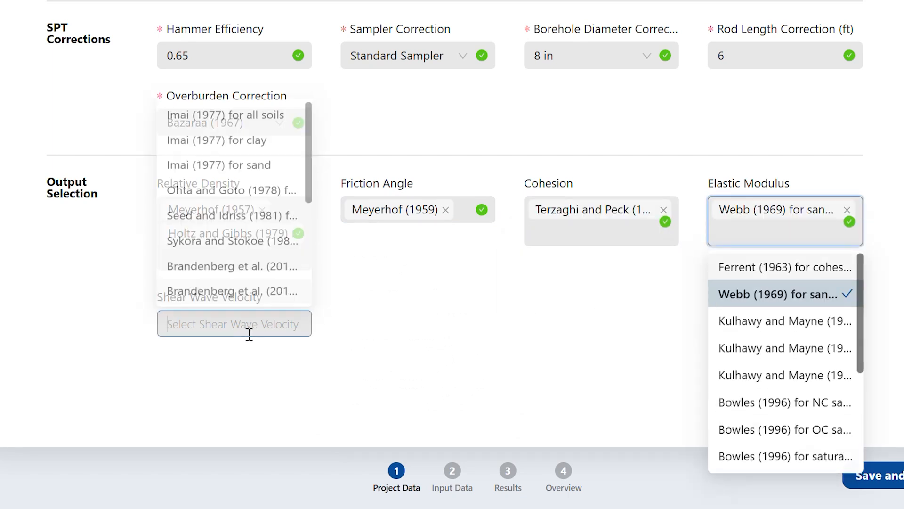
pyautogui.click(262, 109)
pyautogui.click(430, 294)
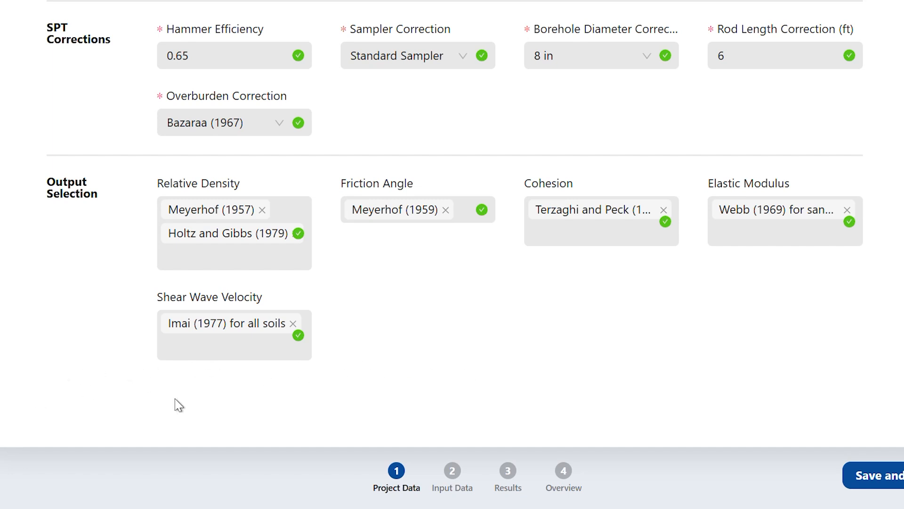
# - Add Kulhawy and Mayne to the relative density correlations to examine its D50, OCR and age of deposits inputs, and remove it again
pyautogui.click(298, 253)
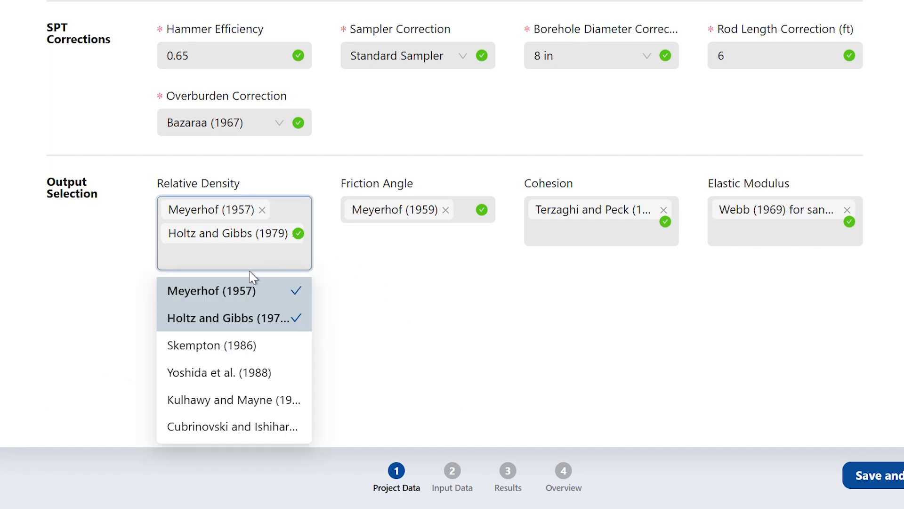
pyautogui.click(243, 408)
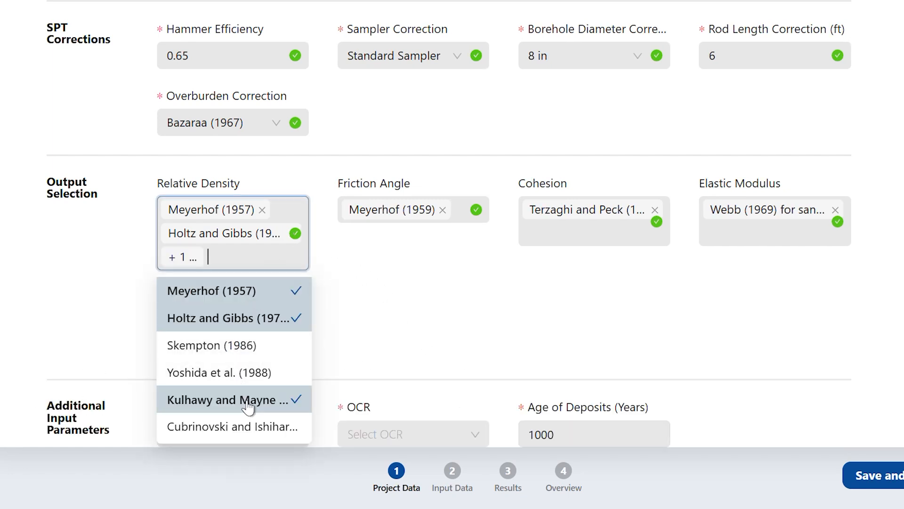
pyautogui.click(460, 339)
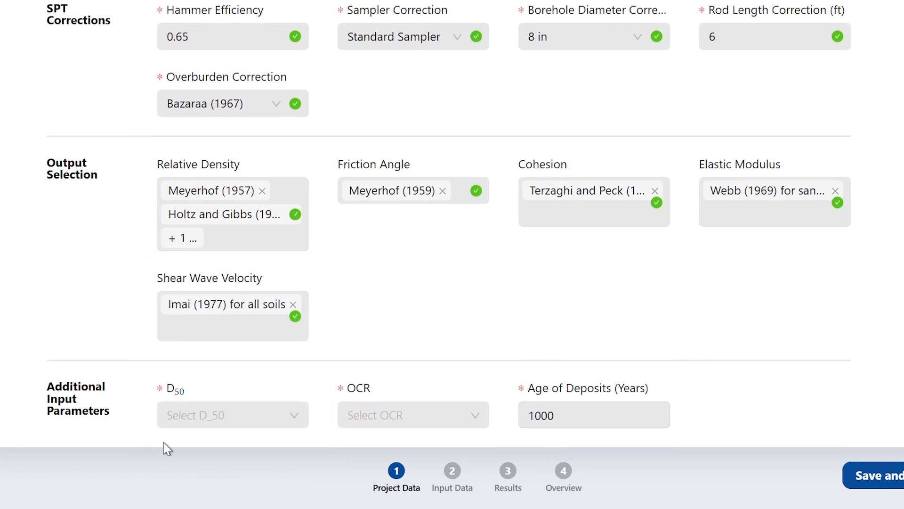
pyautogui.click(271, 425)
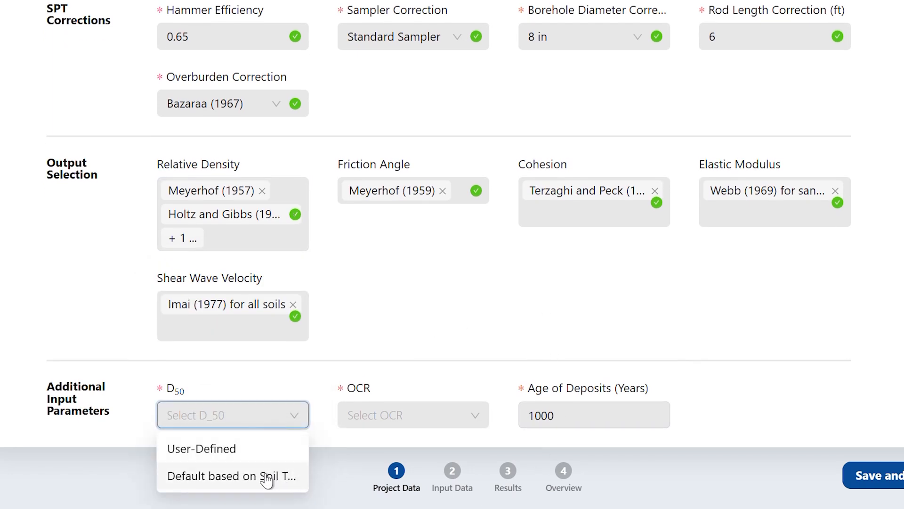
pyautogui.click(411, 421)
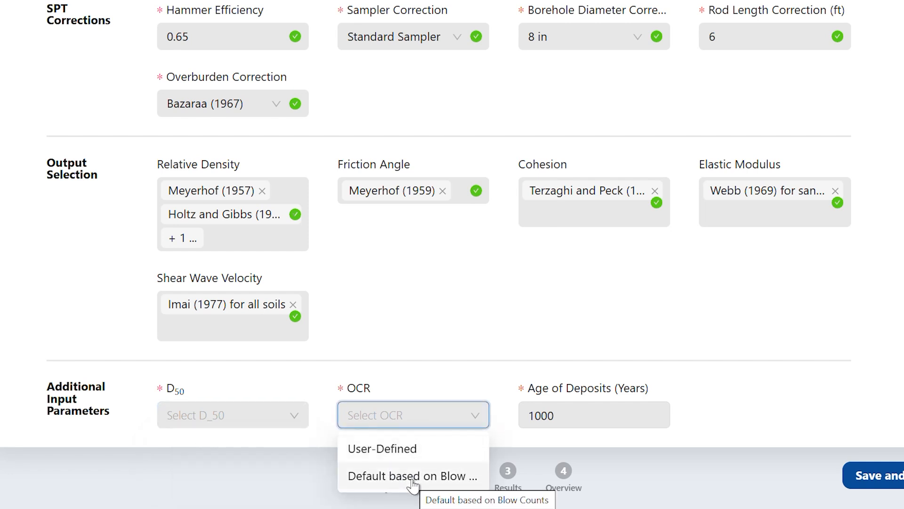
pyautogui.click(563, 403)
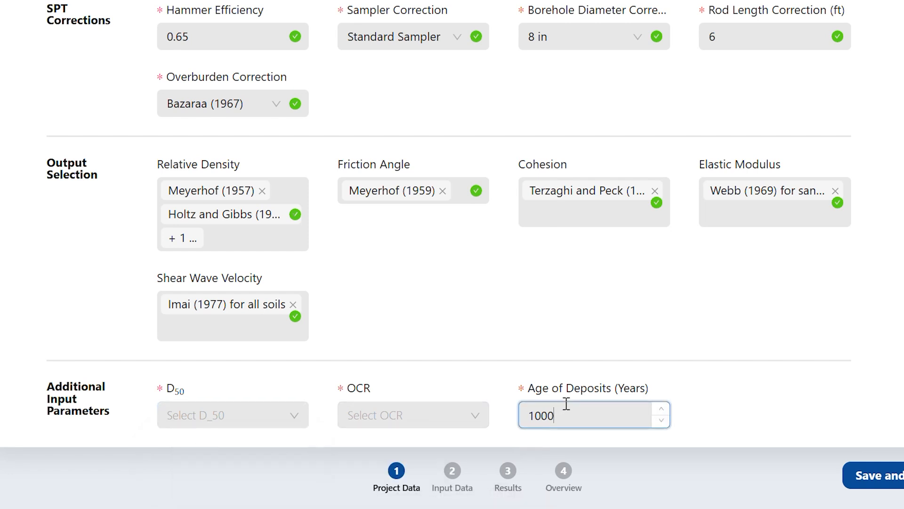
pyautogui.click(282, 246)
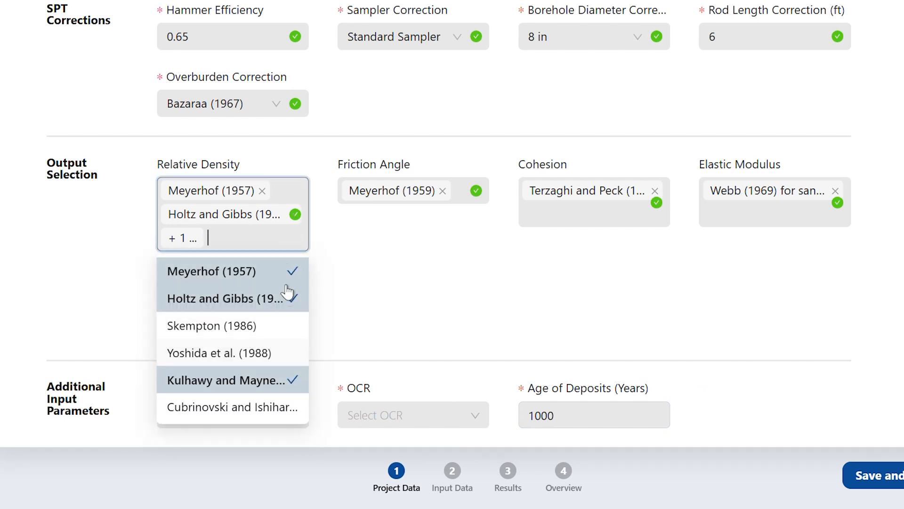
pyautogui.click(300, 384)
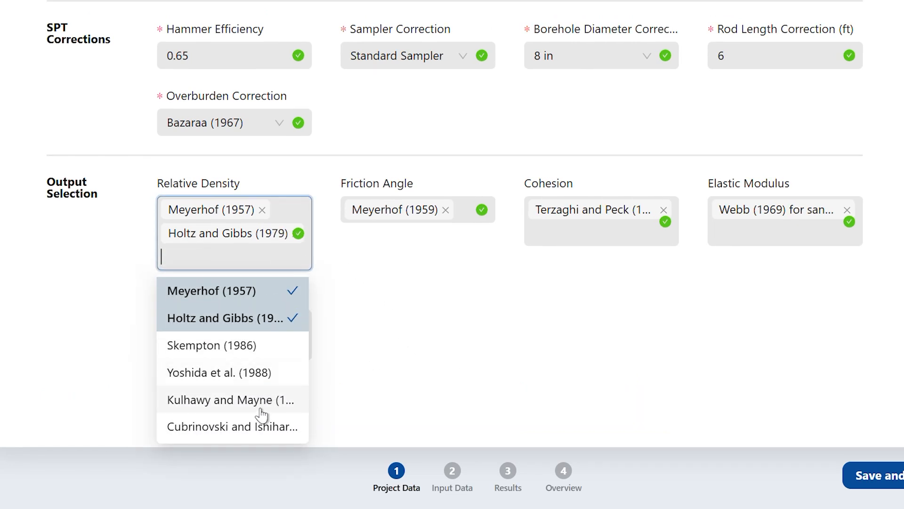
# - Add Cubrinovski and Ishihara to the relative density correlations to examine its additional D50 input, and remove it again
pyautogui.click(237, 426)
pyautogui.click(385, 333)
pyautogui.scroll(-1, 358, 377)
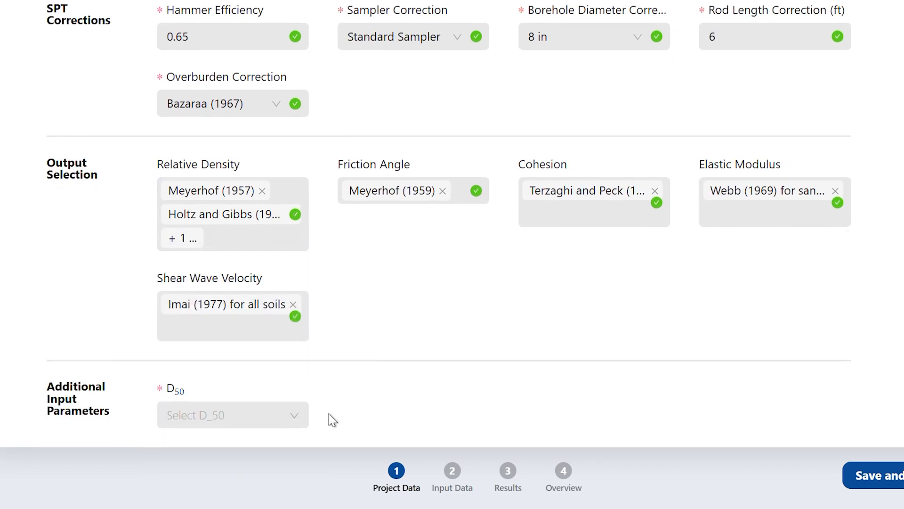
pyautogui.click(280, 418)
pyautogui.click(276, 239)
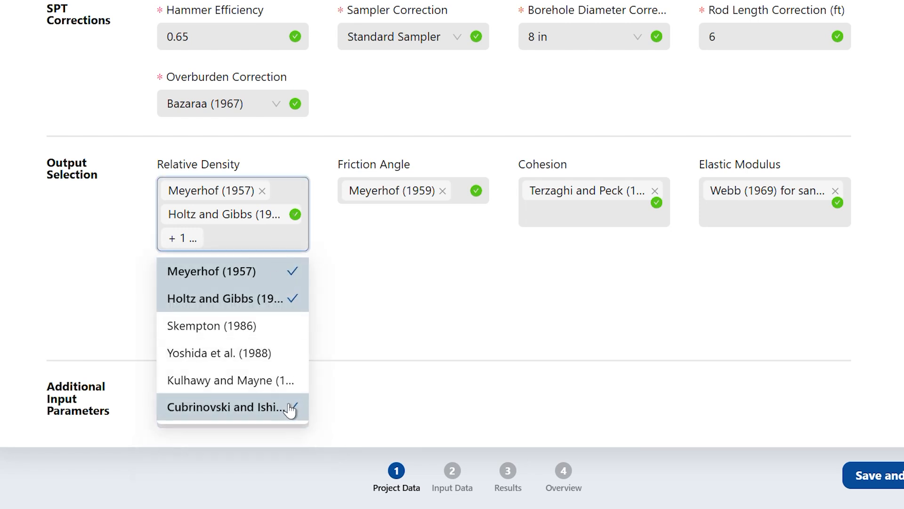
pyautogui.click(289, 408)
pyautogui.click(526, 302)
# - Add Manual K Multiplier to the cohesion correlations to examine its K multiplier input, and remove it again
pyautogui.click(585, 231)
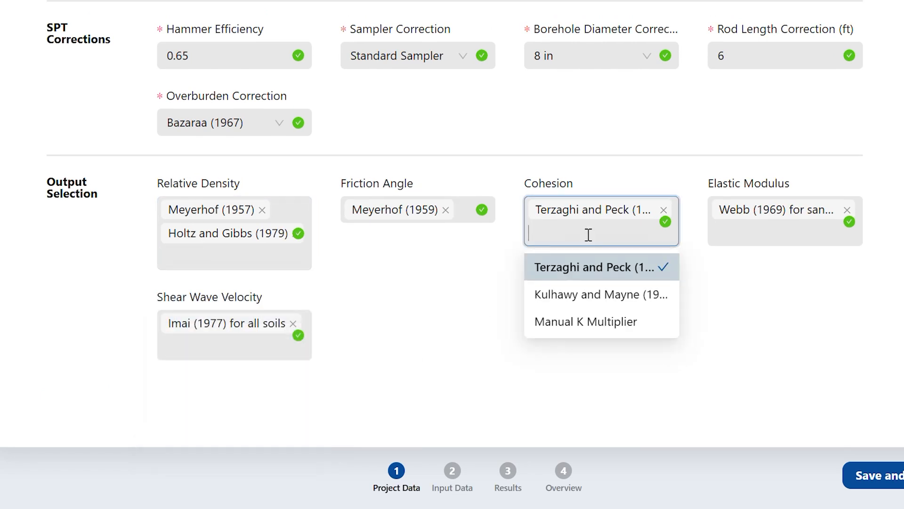
pyautogui.click(597, 330)
pyautogui.click(418, 368)
pyautogui.scroll(-1, 359, 407)
pyautogui.doubleClick(234, 420)
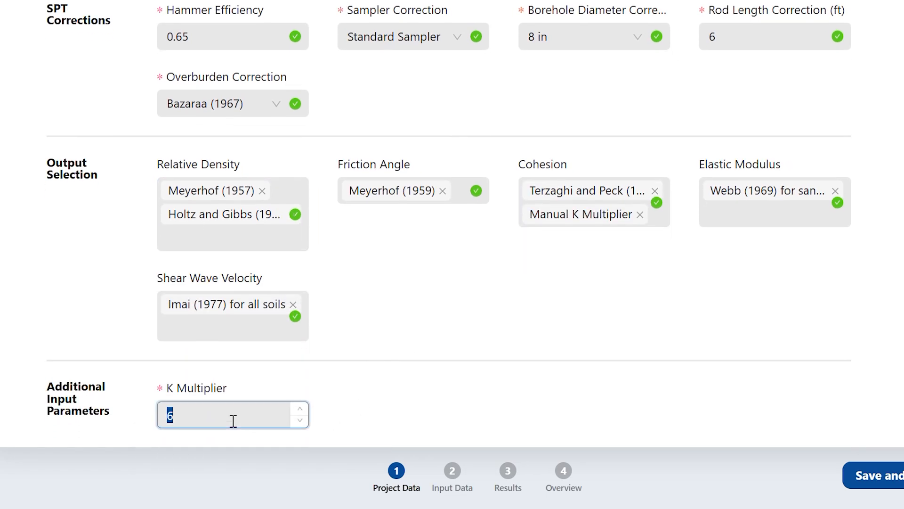
pyautogui.click(631, 217)
pyautogui.click(607, 305)
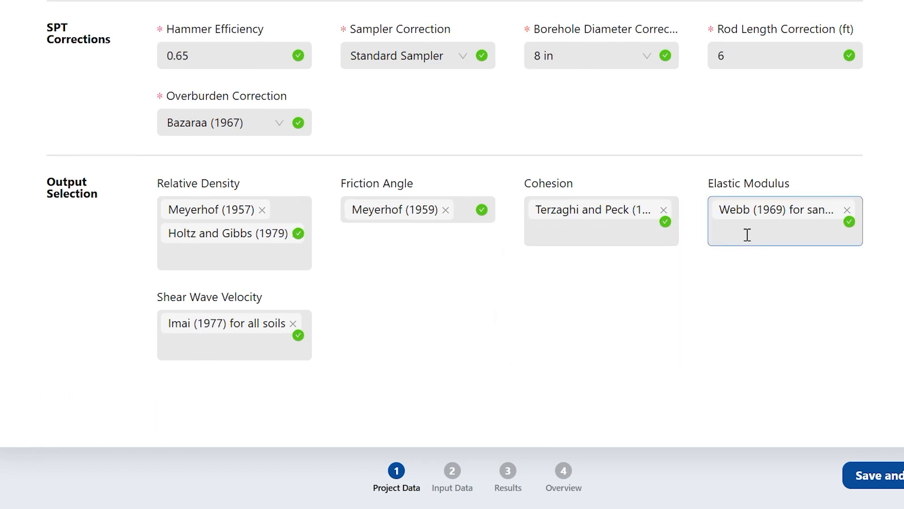
# - Add Ferrent (1963) to the elastic modulus correlations to examine its Poisson's ratio input, and remove it again
pyautogui.click(747, 234)
pyautogui.click(747, 266)
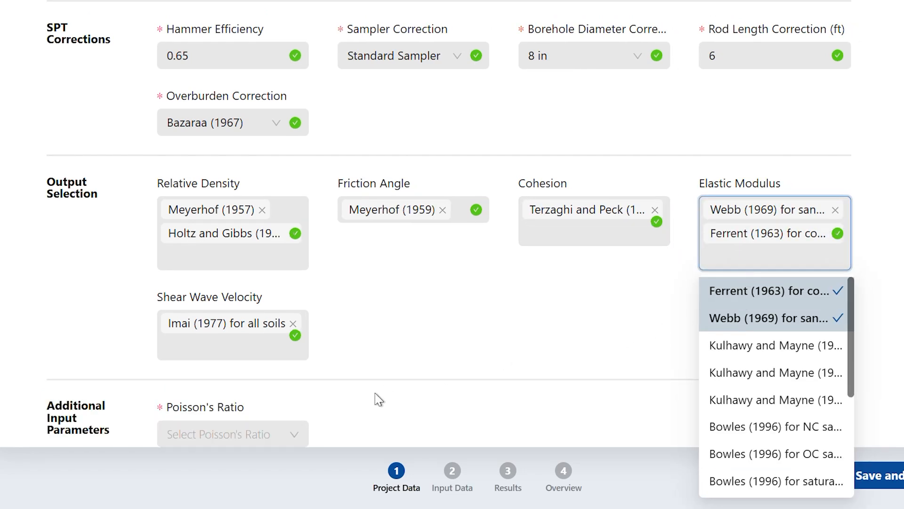
pyautogui.scroll(-1, 330, 415)
pyautogui.click(281, 424)
pyautogui.click(430, 389)
pyautogui.click(812, 232)
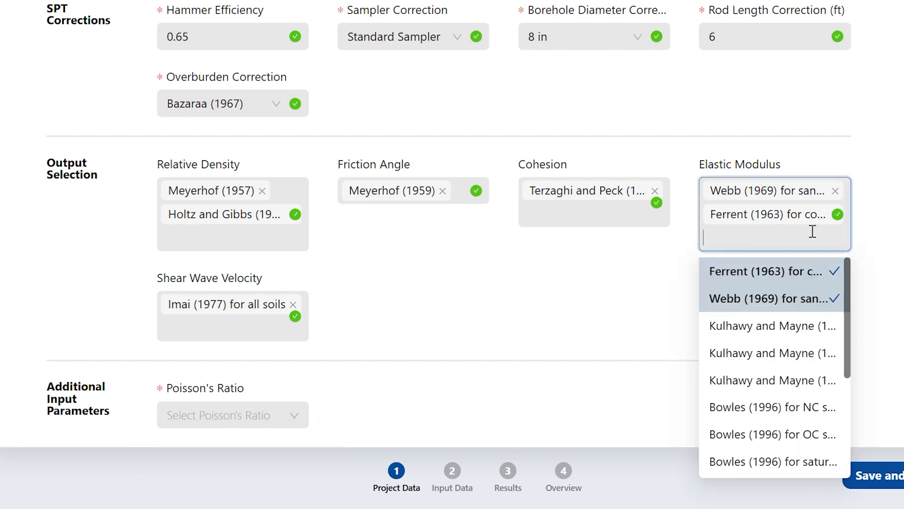
pyautogui.click(834, 276)
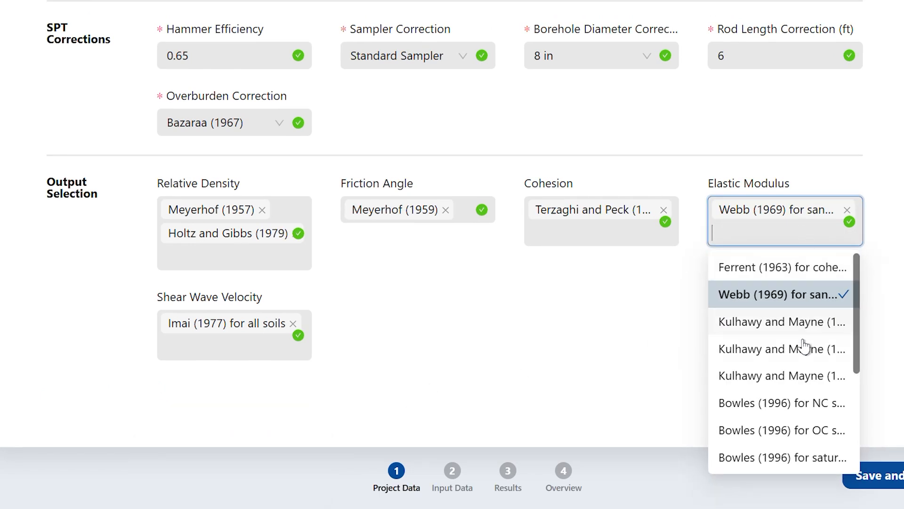
# - Add the first Coduto (2001) option to the elastic modulus correlations to examine its OCR input, and remove it again
pyautogui.scroll(-3, 806, 452)
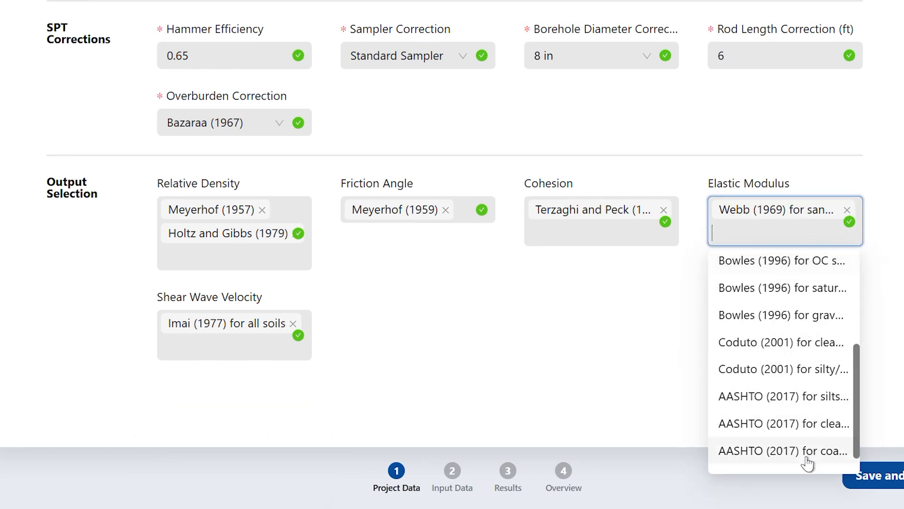
pyautogui.click(815, 347)
pyautogui.click(245, 440)
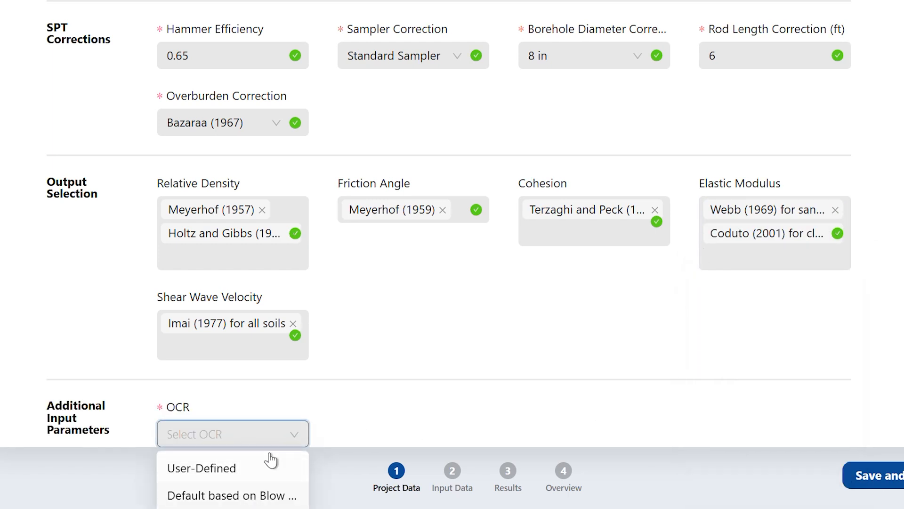
pyautogui.click(349, 404)
pyautogui.click(810, 268)
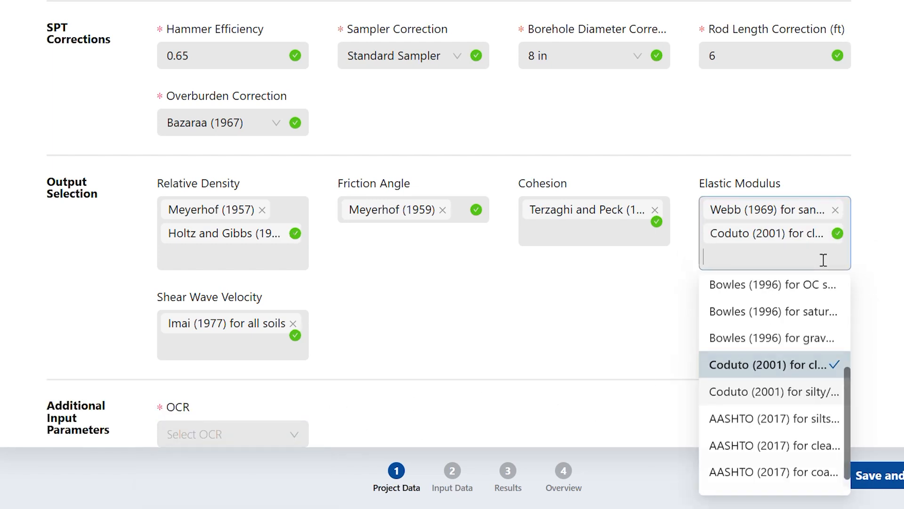
pyautogui.click(832, 369)
pyautogui.click(474, 394)
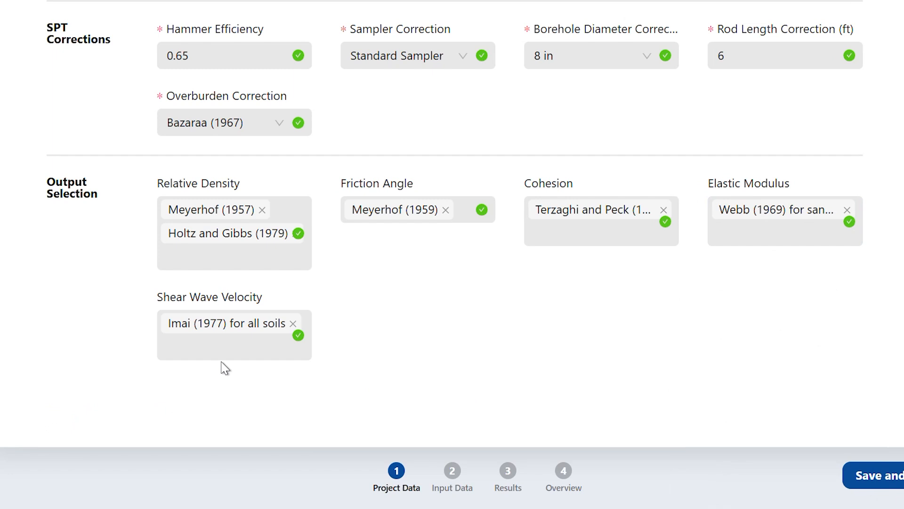
# - Add the user-defined correlation to the shear wave velocity selection
pyautogui.click(247, 346)
pyautogui.scroll(-3, 275, 256)
pyautogui.scroll(-1, 275, 257)
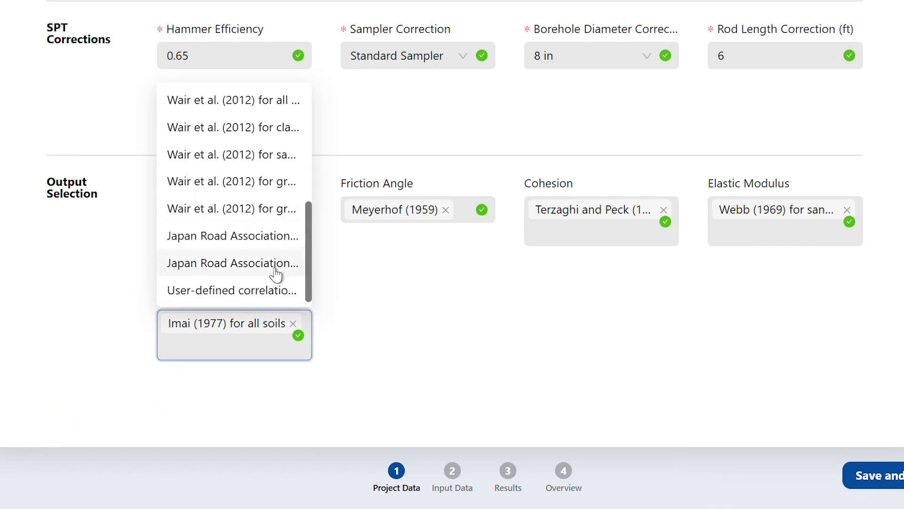
pyautogui.click(245, 295)
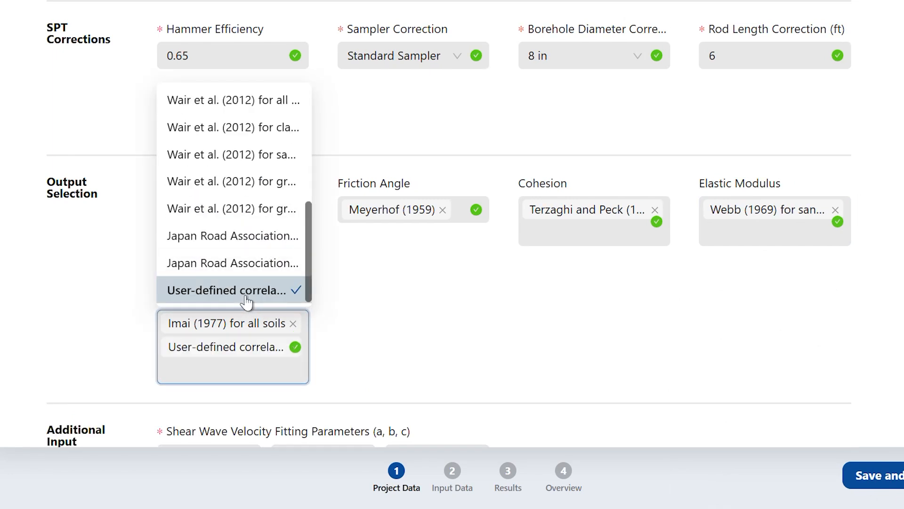
pyautogui.click(412, 329)
# - Examine the shear wave velocity fitting parameters a, b and c, and remove the user-defined correlation
pyautogui.scroll(-1, 413, 329)
pyautogui.click(228, 418)
pyautogui.click(309, 416)
pyautogui.click(423, 411)
pyautogui.click(475, 327)
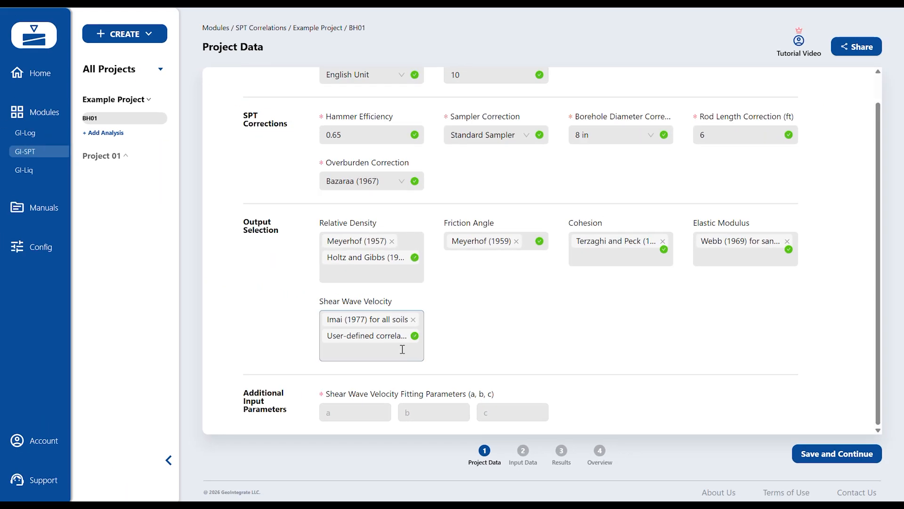
pyautogui.click(402, 349)
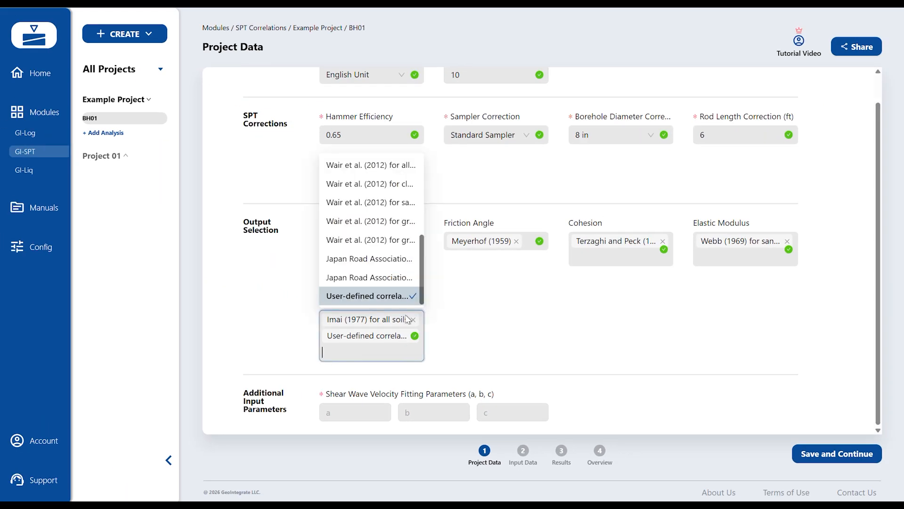
pyautogui.click(413, 296)
pyautogui.click(488, 319)
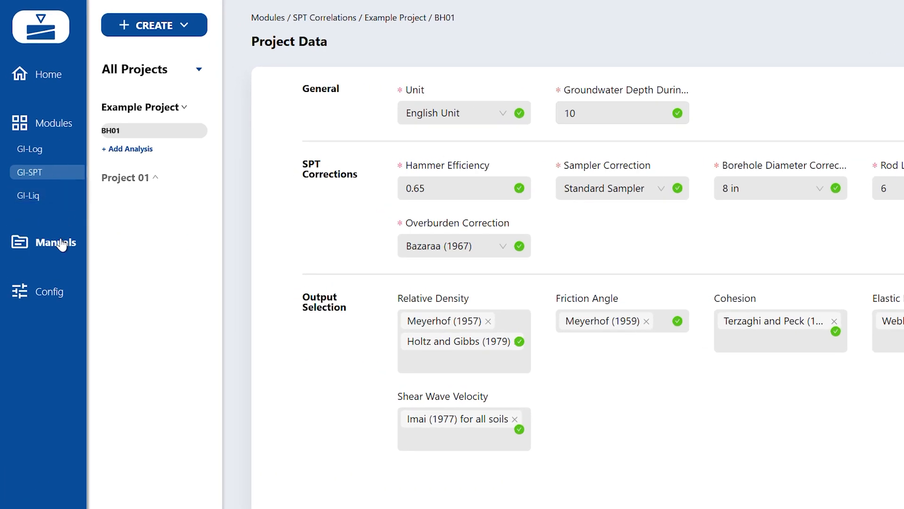
# - View the available Liquefaction and SPT Correlation manuals, and return to analysis BH01 in Example Project
pyautogui.click(60, 243)
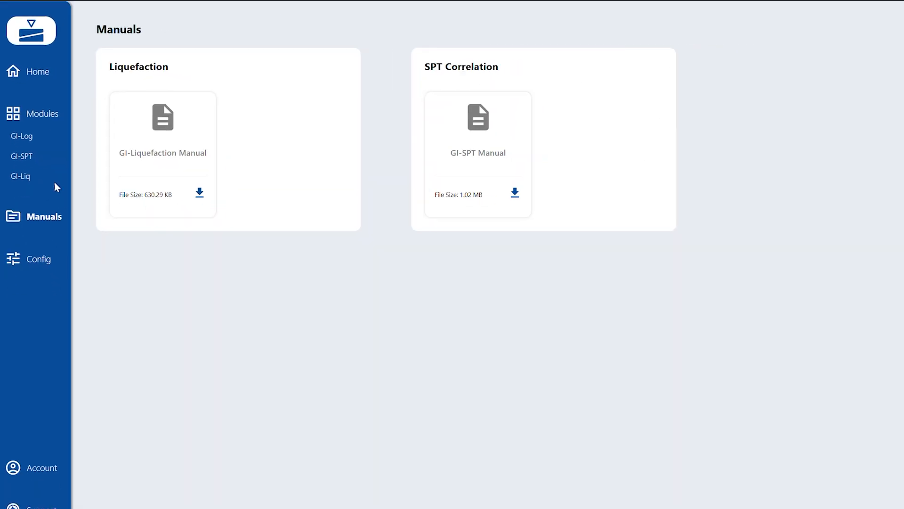
pyautogui.click(42, 161)
pyautogui.click(118, 121)
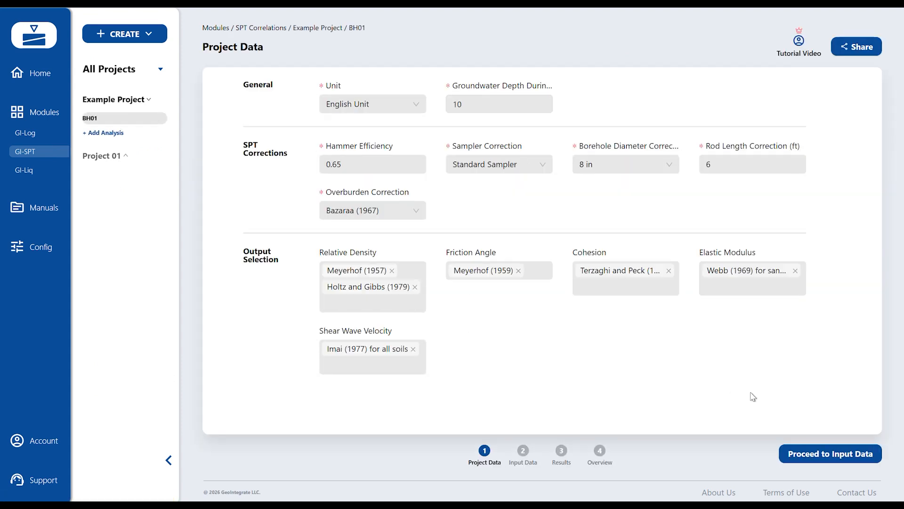
# - Proceed to the input data of BH01 and view its options for adding layers and importing Excel data
pyautogui.click(839, 457)
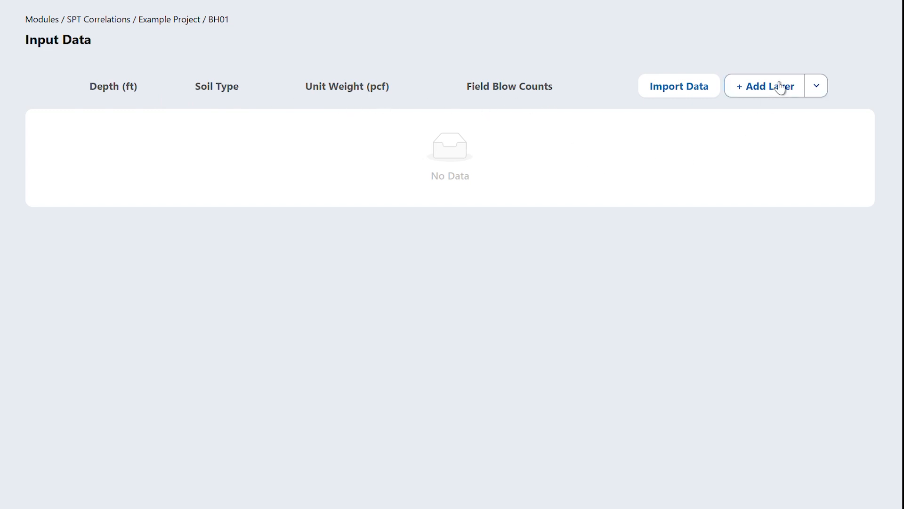
pyautogui.click(818, 86)
pyautogui.click(832, 54)
pyautogui.click(694, 92)
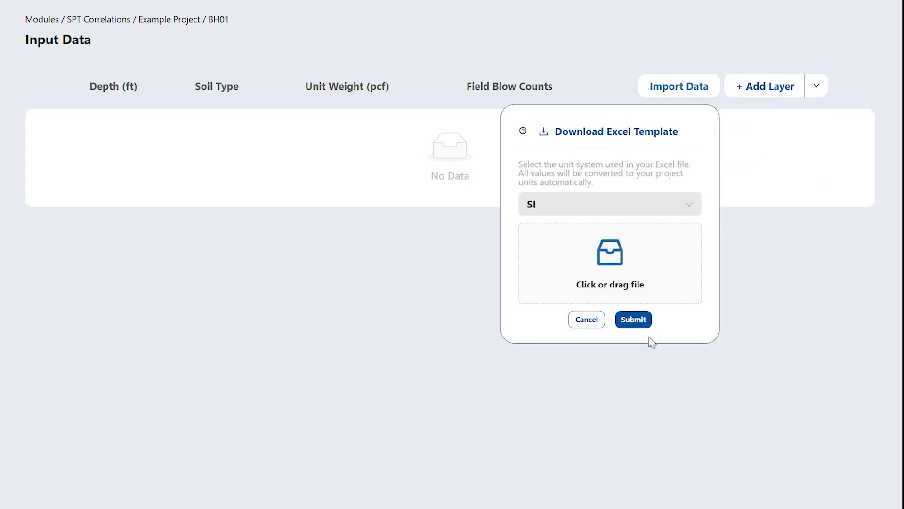
pyautogui.click(790, 116)
# - Add a first layer at 5 ft depth with soil type Sand, unit weight 110 pcf and field blow count 10
pyautogui.click(779, 94)
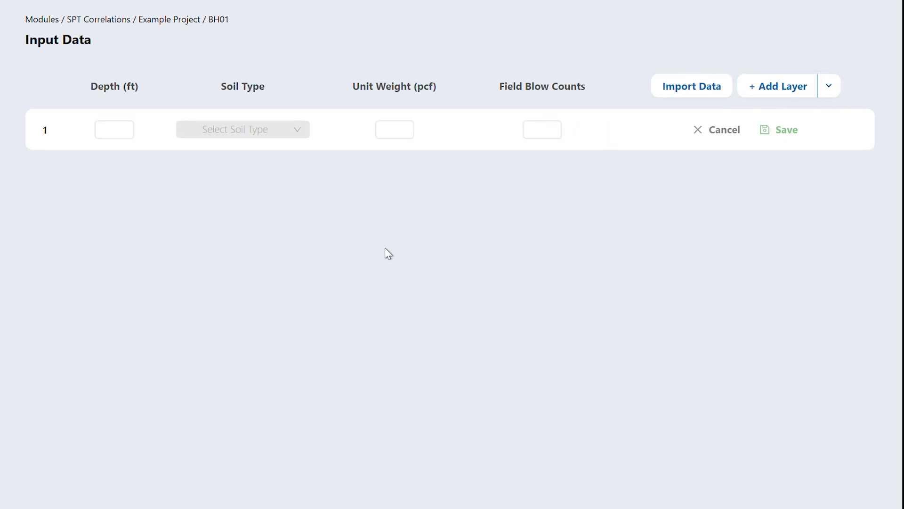
pyautogui.click(115, 130)
pyautogui.write('5')
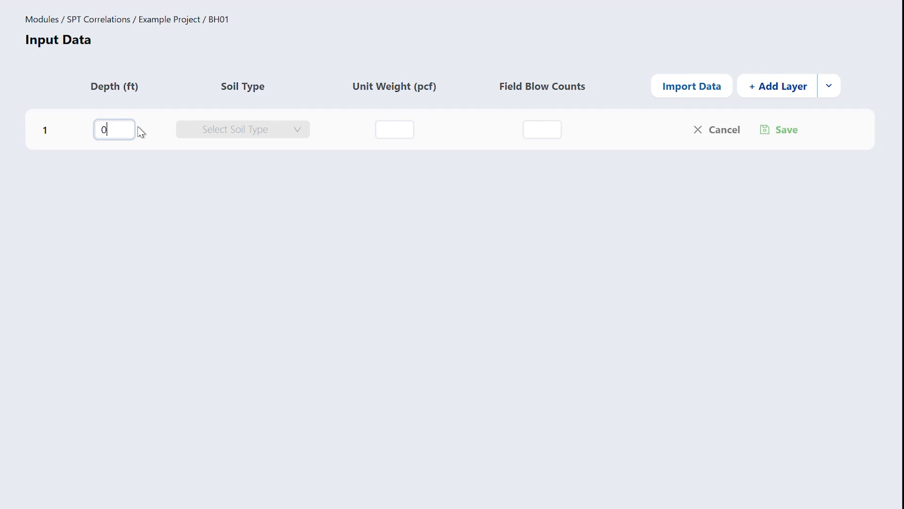
pyautogui.click(236, 126)
pyautogui.click(240, 179)
pyautogui.click(357, 132)
pyautogui.write('110')
pyautogui.press('Tab')
pyautogui.write('10')
pyautogui.click(777, 136)
# - Add a second layer at 10 ft depth with soil type Sand, unit weight 115 pcf and field blow count 12
pyautogui.click(115, 176)
pyautogui.write('10')
pyautogui.click(248, 187)
pyautogui.click(262, 224)
pyautogui.click(353, 174)
pyautogui.write('115')
pyautogui.press('Tab')
pyautogui.write('12')
pyautogui.click(787, 178)
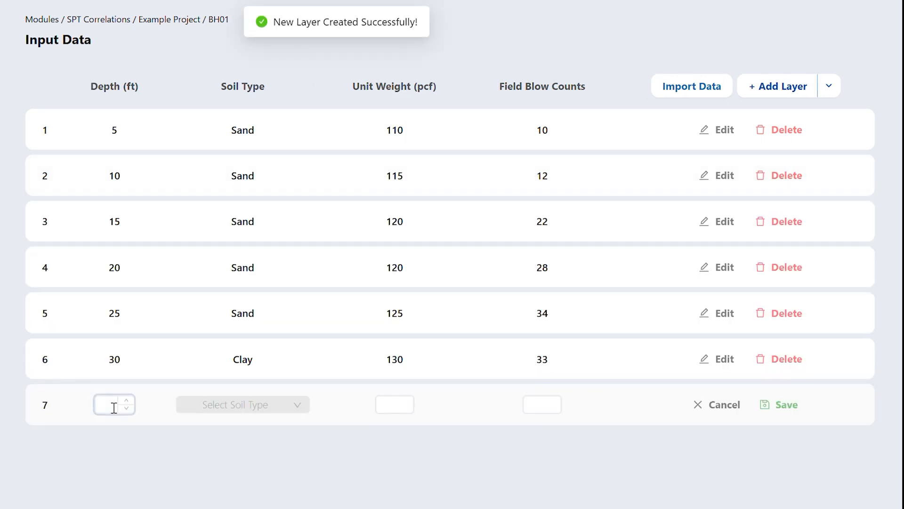
# - Enter and save the seventh layer at 35 ft depth with soil type Clay, unit weight 130 pcf and field blow count 50
pyautogui.write('35')
pyautogui.press('Tab')
pyautogui.click(238, 404)
pyautogui.click(221, 501)
pyautogui.click(361, 410)
pyautogui.write('130')
pyautogui.press('Tab')
pyautogui.click(776, 405)
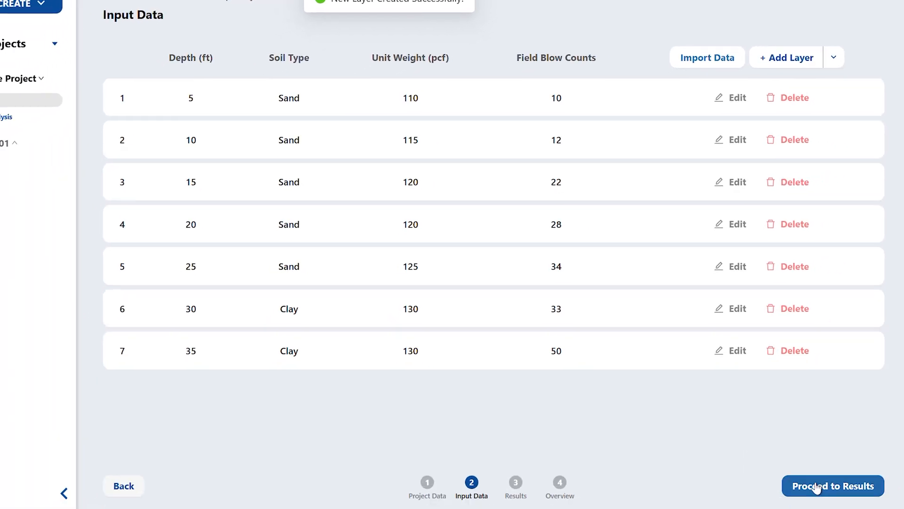
# - Proceed to the SPT results of BH01 and examine the depth plots and the tabular output
pyautogui.click(838, 486)
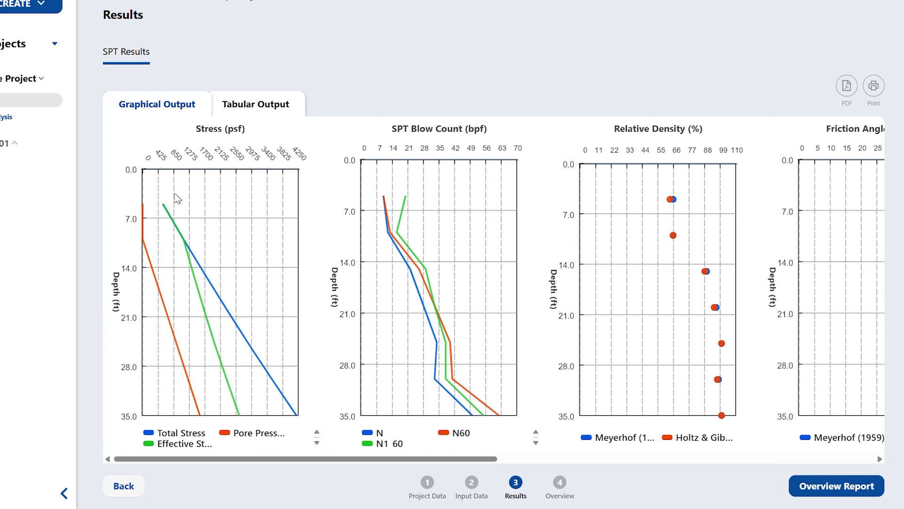
pyautogui.click(256, 108)
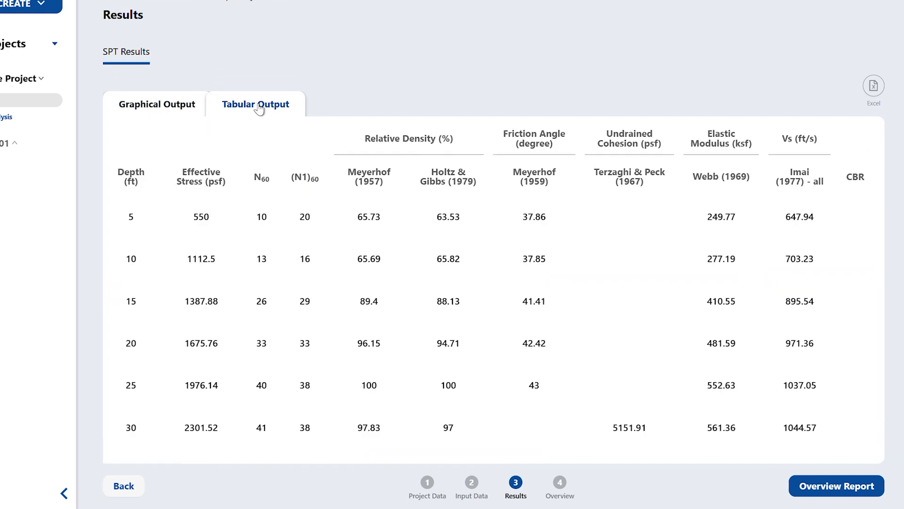
pyautogui.click(170, 111)
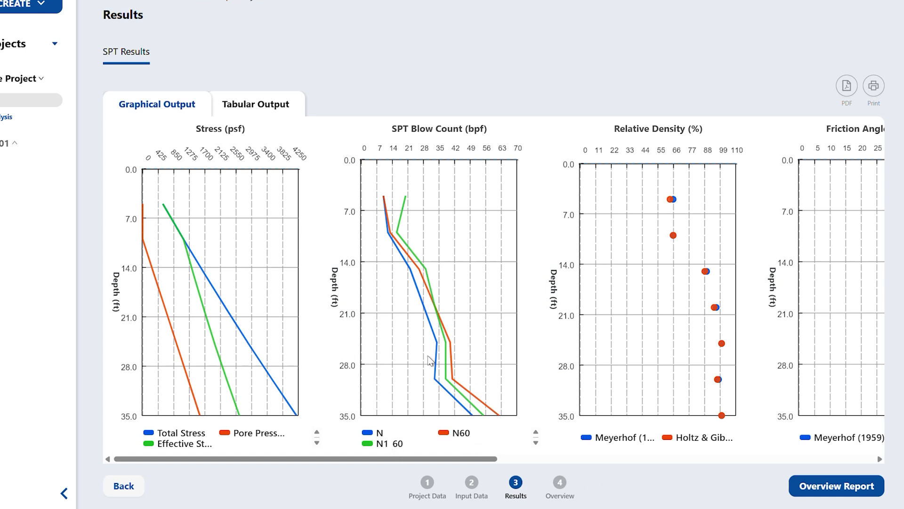
pyautogui.moveTo(437, 464); pyautogui.dragTo(637, 462)
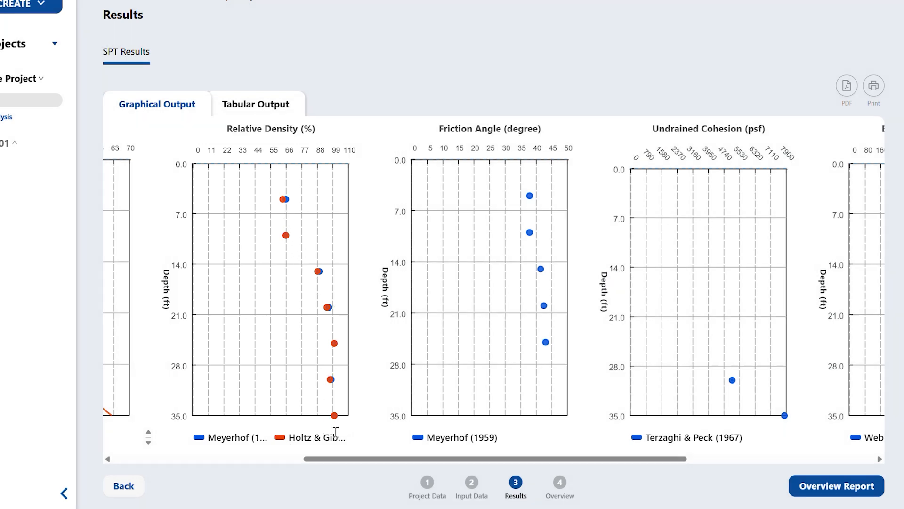
pyautogui.moveTo(398, 459); pyautogui.dragTo(471, 459)
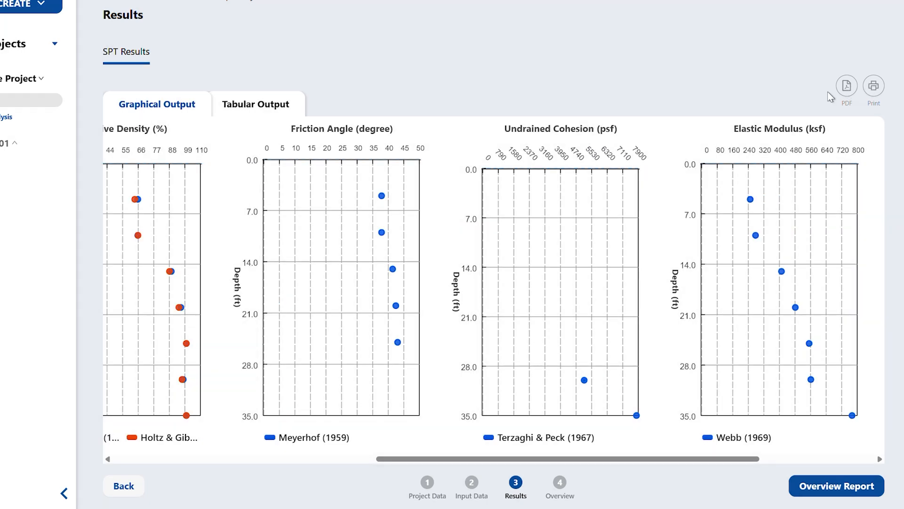
pyautogui.click(275, 117)
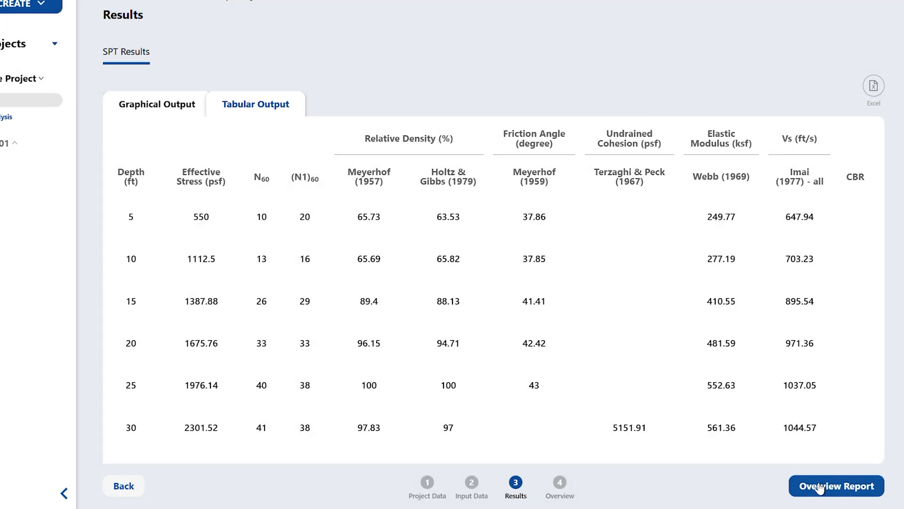
# - Review the overview report of BH01 down to its SPT output data and examine its print preview
pyautogui.click(829, 487)
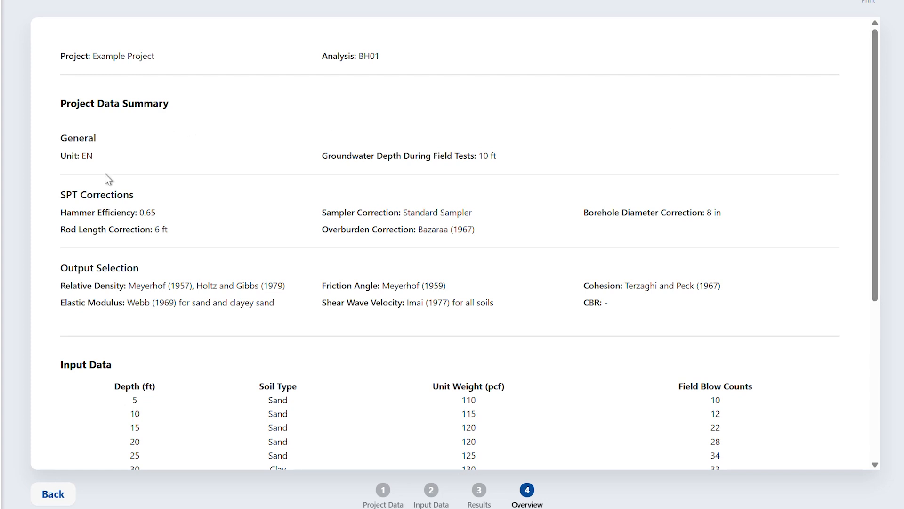
pyautogui.scroll(-5, 300, 338)
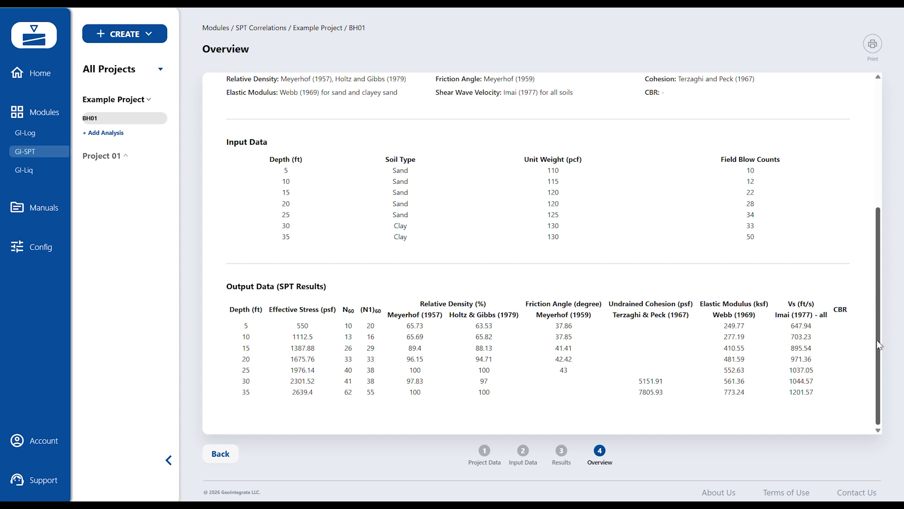
pyautogui.moveTo(879, 345)
pyautogui.mouseDown()
pyautogui.moveTo(877, 250)
pyautogui.moveTo(878, 345)
pyautogui.mouseUp()
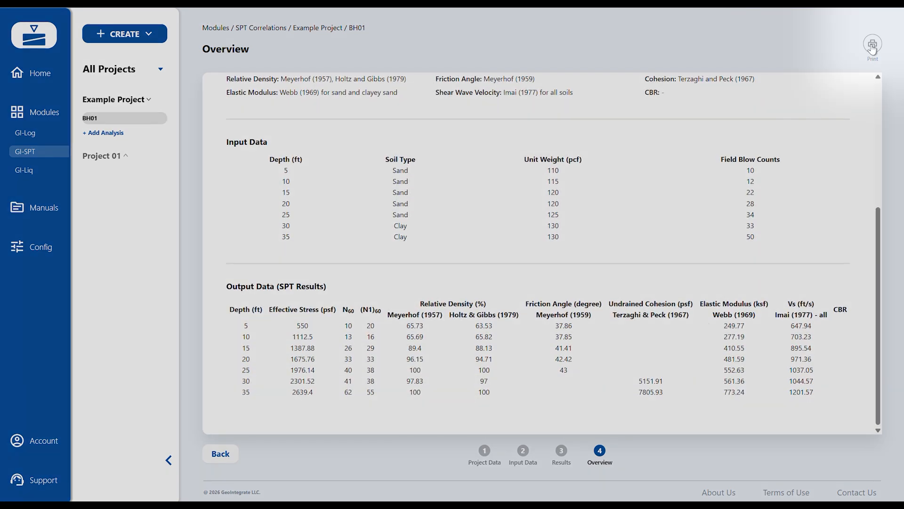
pyautogui.click(872, 44)
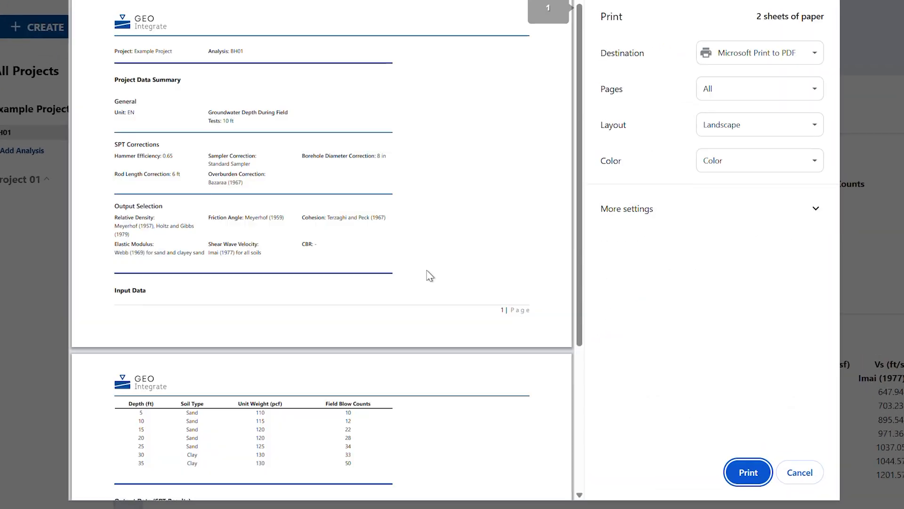
pyautogui.scroll(-4, 417, 259)
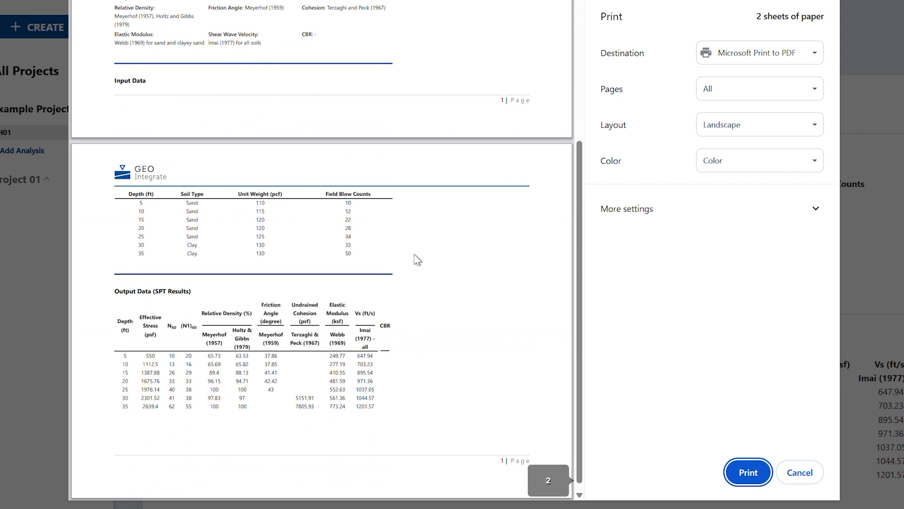